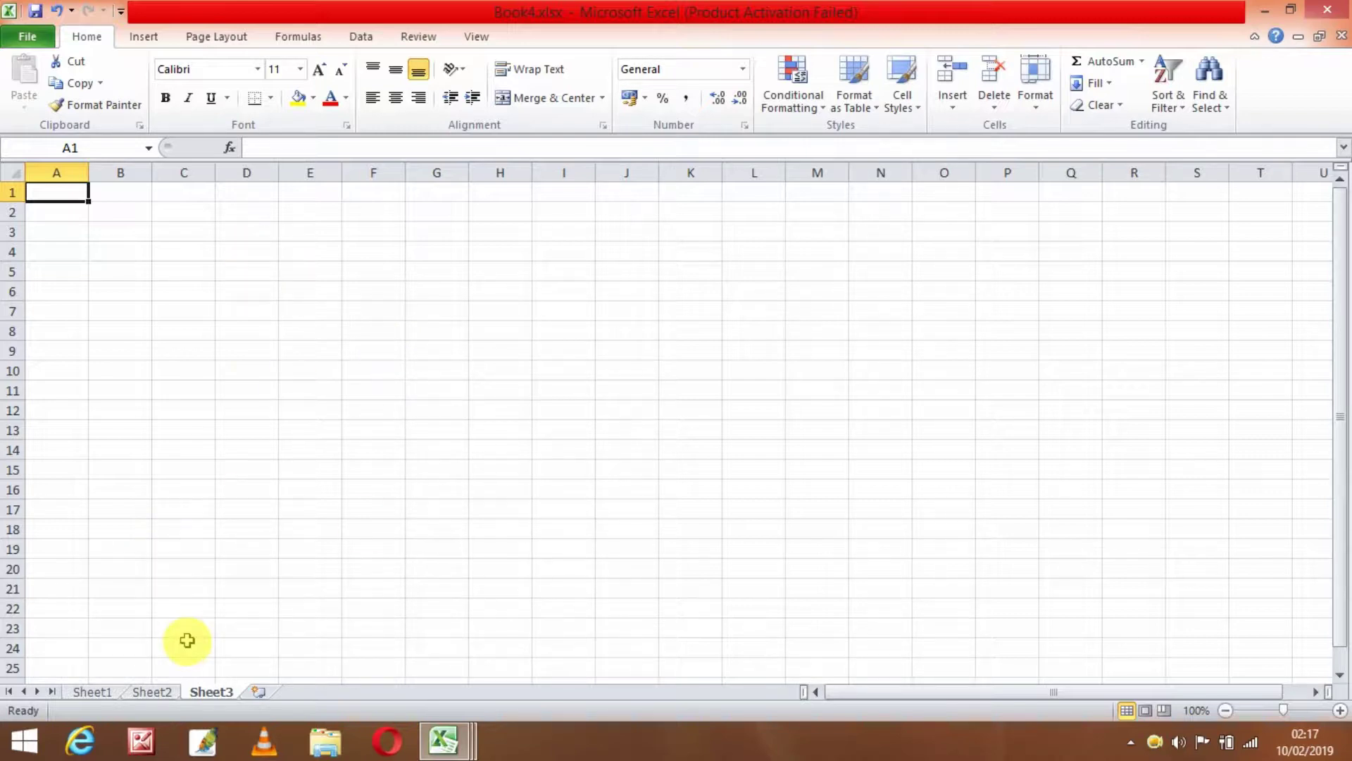
- Leave the empty Sheet3 for Sheet2, which holds the GPA count table for 2069–2072
{"action": "left_click", "coordinate": [152, 691]}
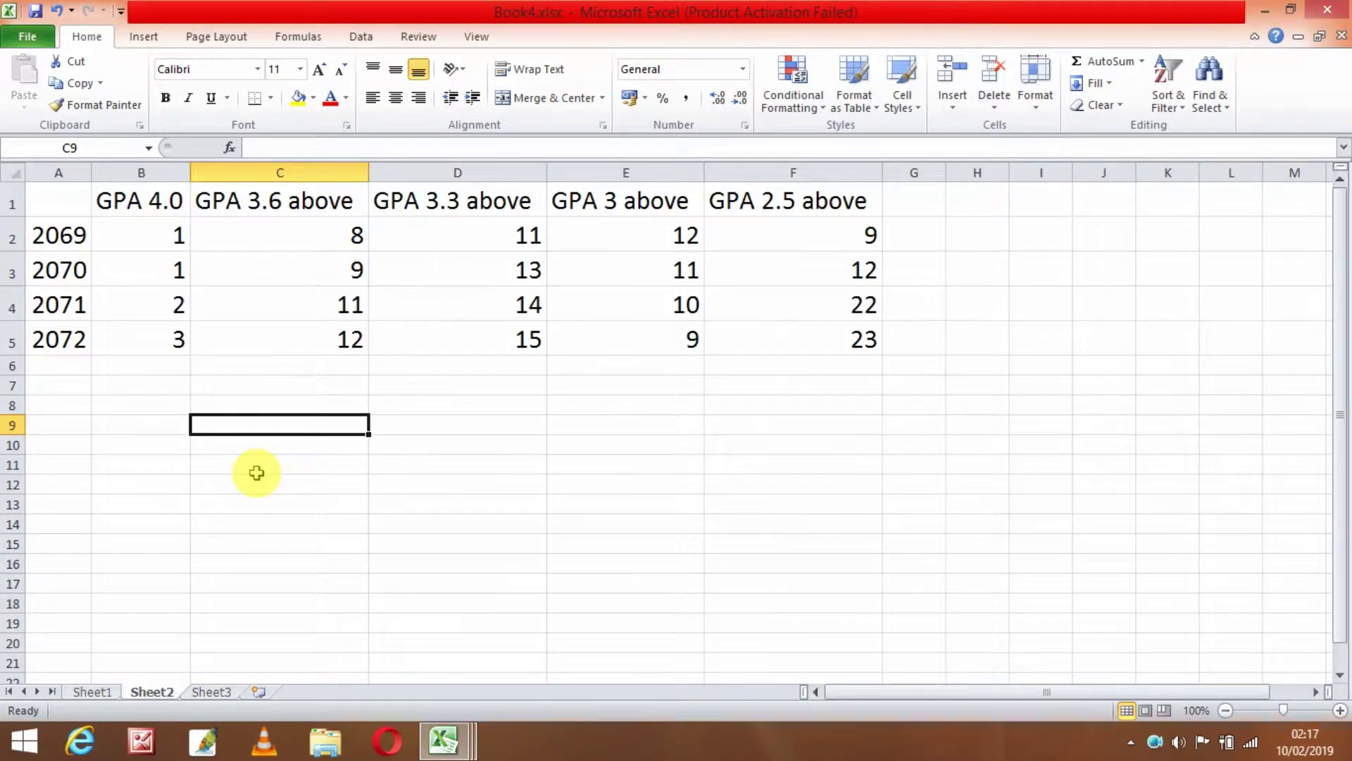
- Inspect the table's GPA column headings from GPA 4.0 through GPA 2.5 above
{"action": "left_click", "coordinate": [111, 219]}
{"action": "left_click", "coordinate": [138, 201]}
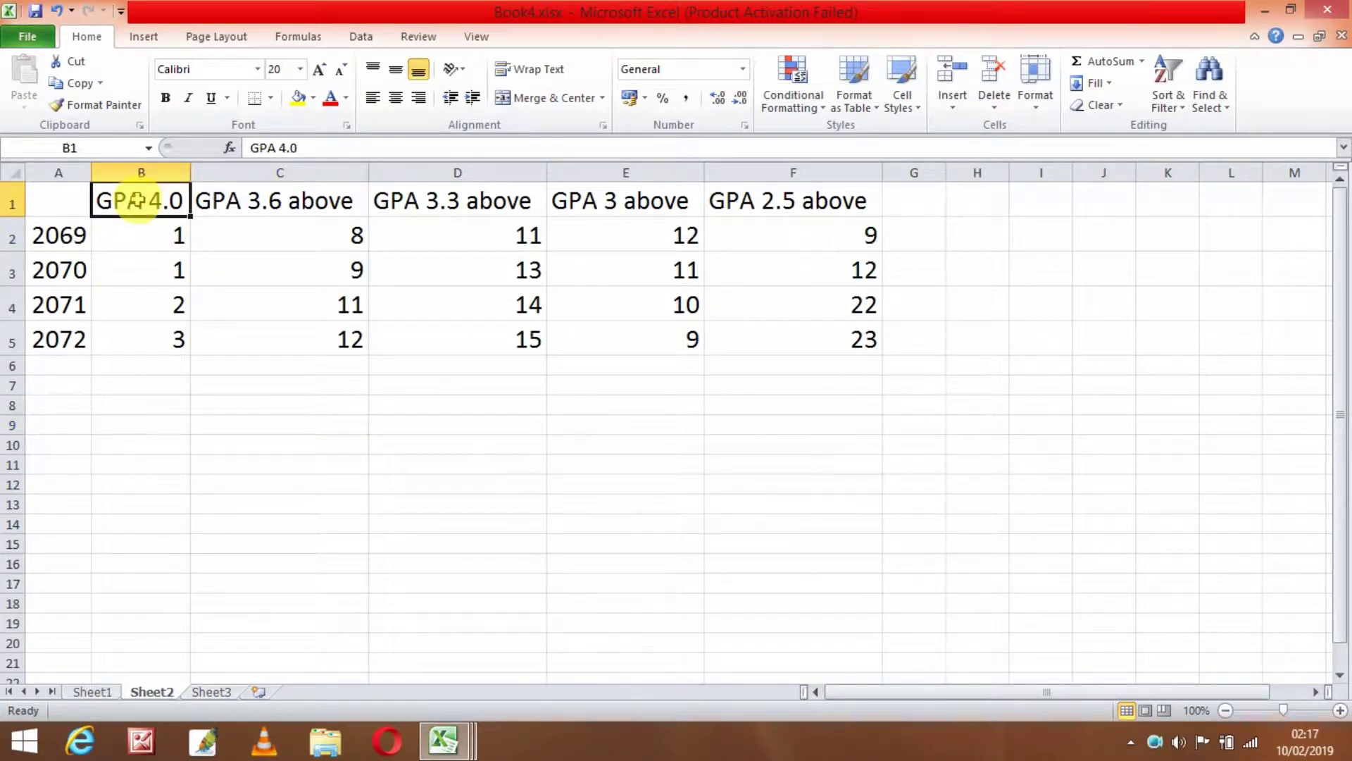
{"action": "left_click", "coordinate": [272, 211]}
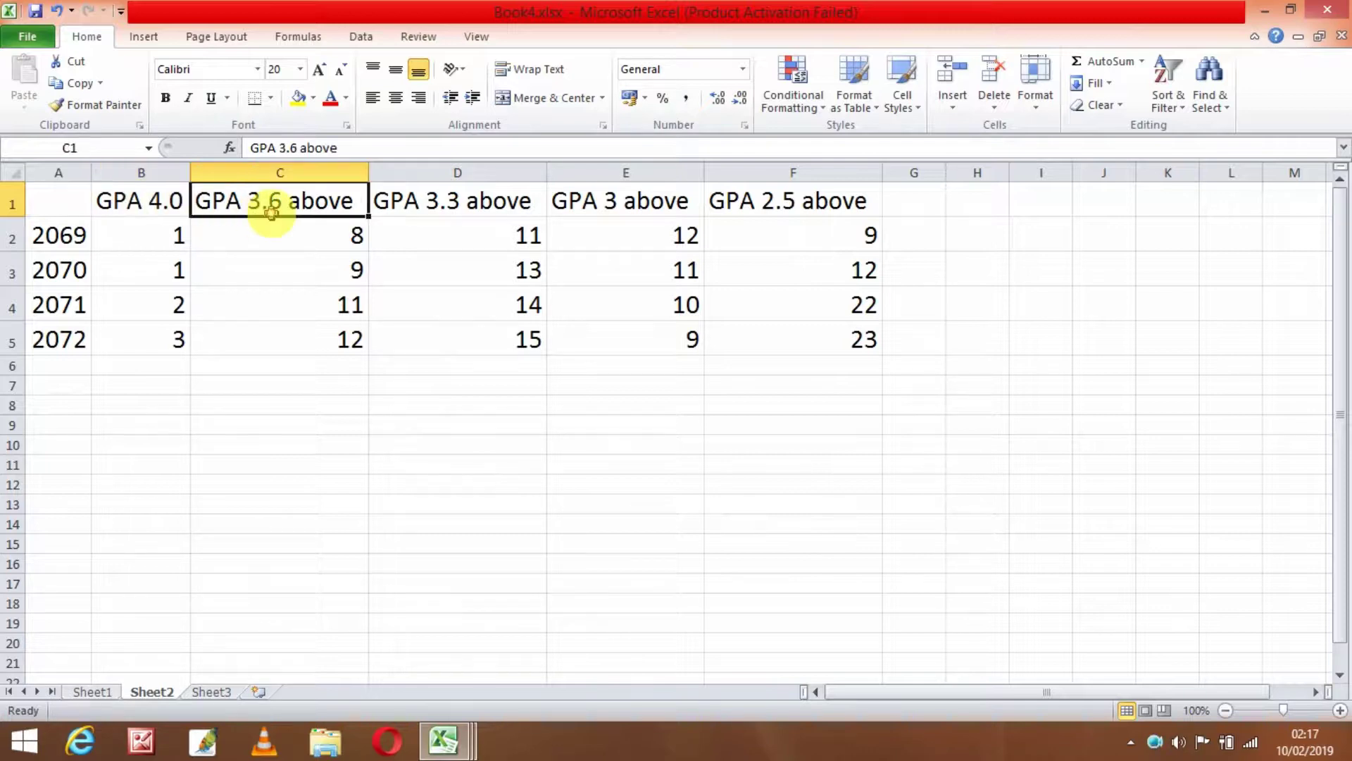
{"action": "left_click", "coordinate": [470, 202]}
{"action": "left_click", "coordinate": [594, 204]}
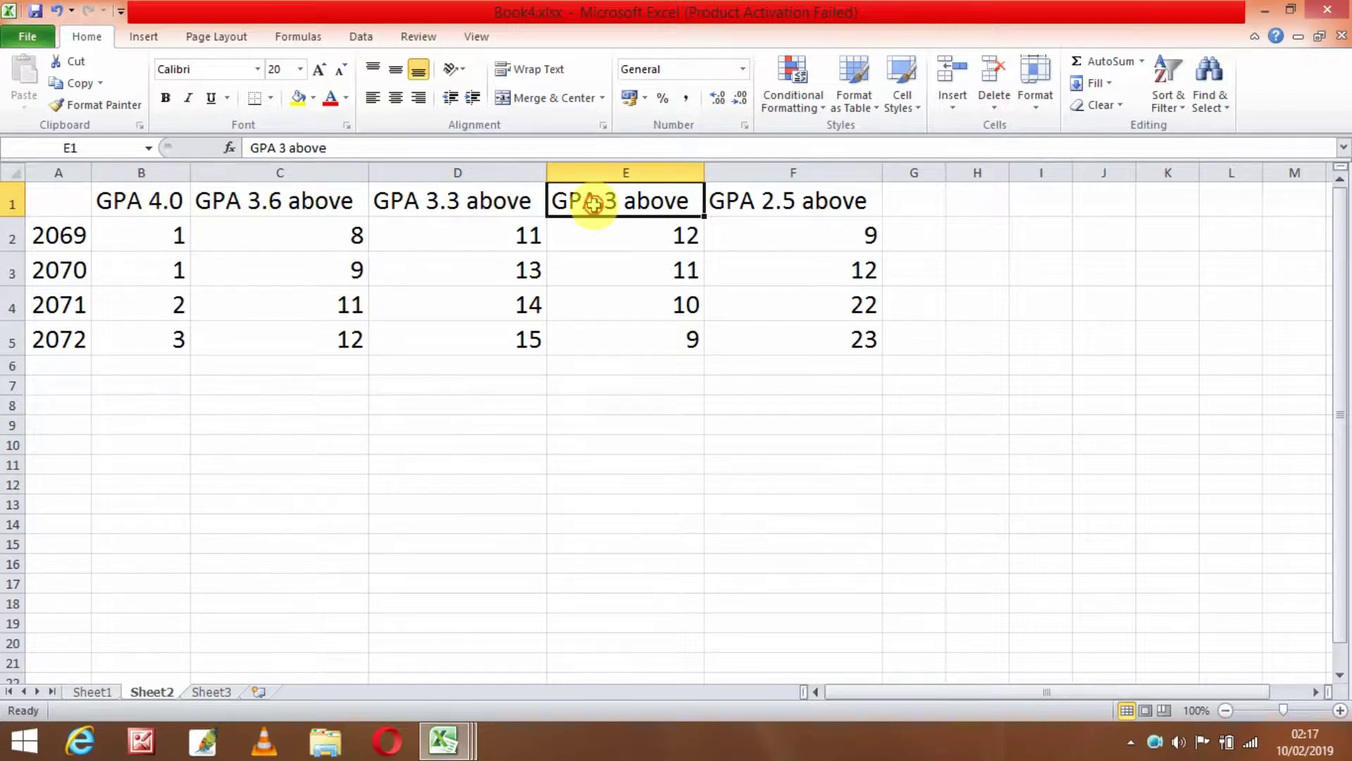
{"action": "left_click", "coordinate": [771, 204]}
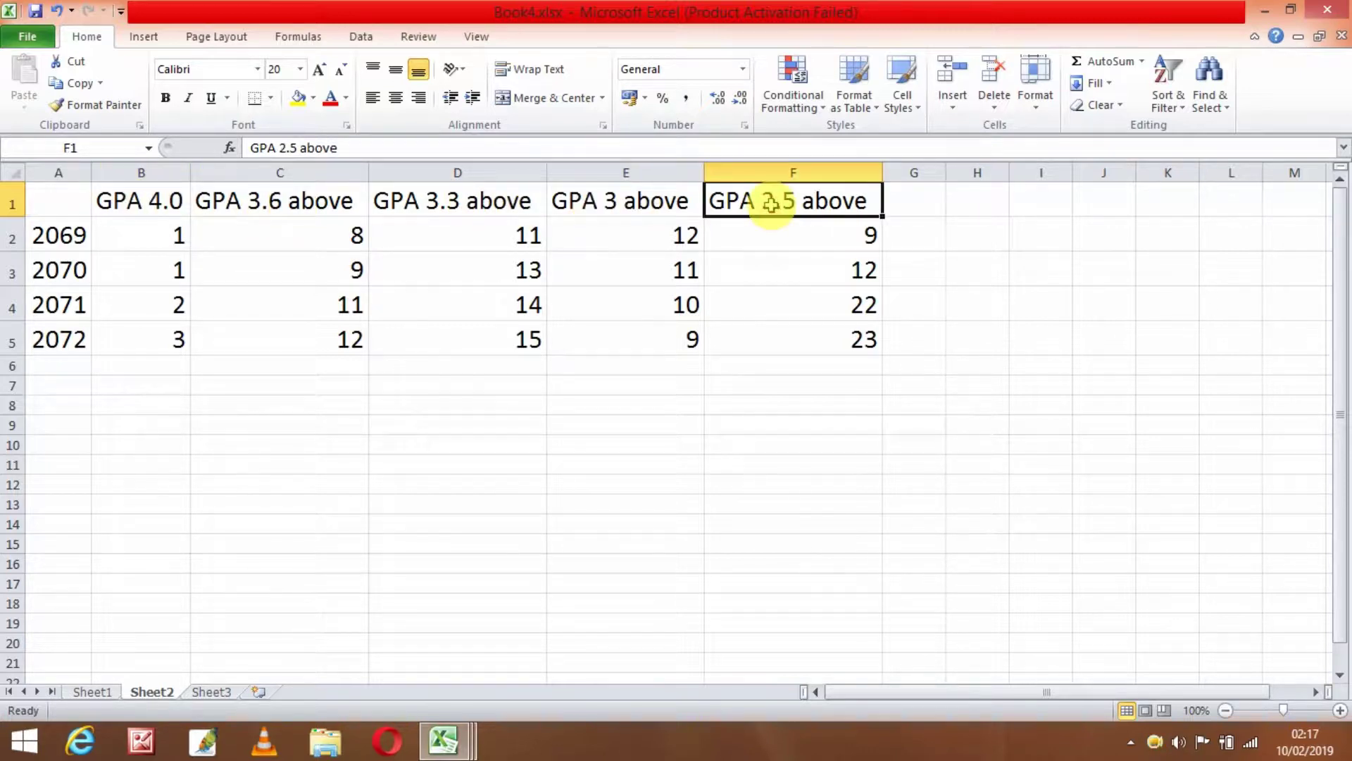
- Select the table range A1:F5, starting from corner cell A1
{"action": "left_click", "coordinate": [74, 193]}
{"action": "key", "text": "shift+Right"}
{"action": "key", "text": "shift+Right"}
{"action": "key", "text": "shift+Right"}
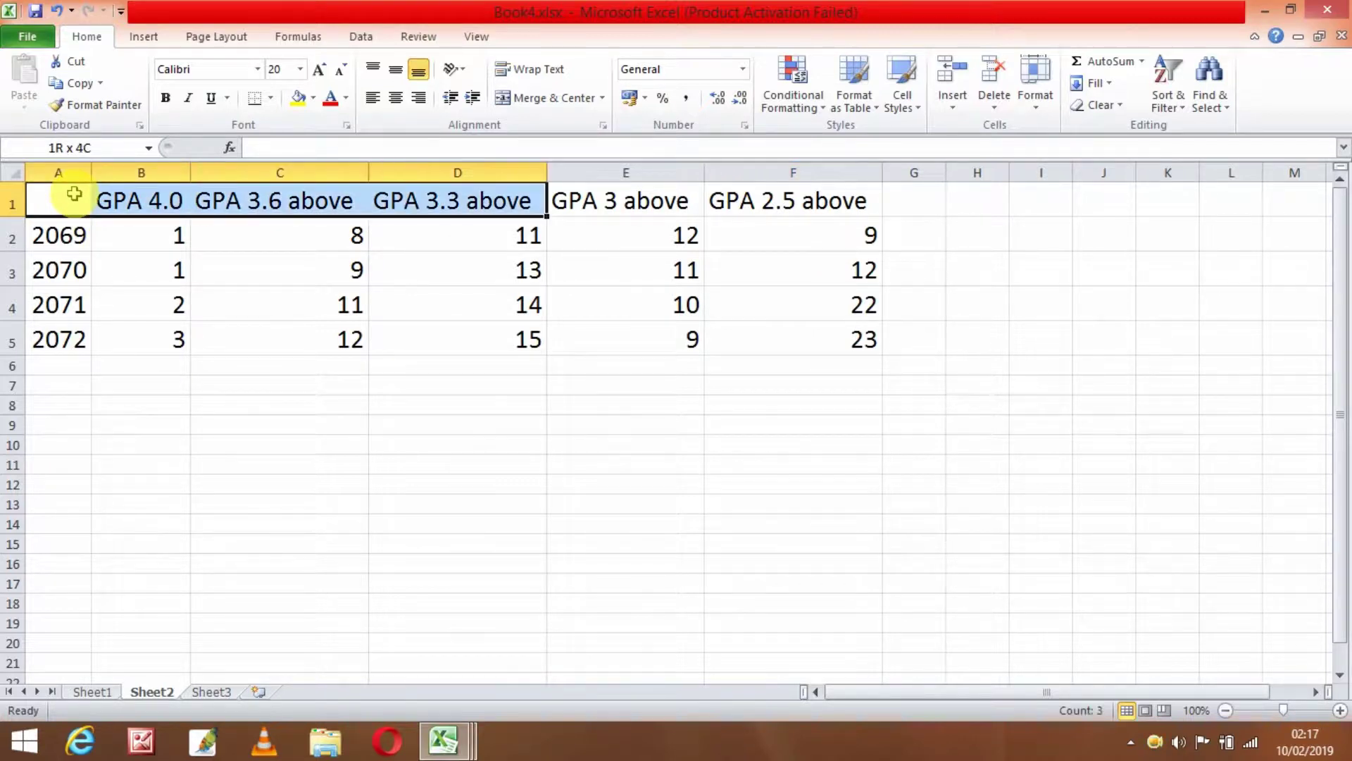
{"action": "key", "text": "shift+Right"}
{"action": "key", "text": "shift+Right"}
{"action": "key", "text": "shift+Down"}
{"action": "key", "text": "shift+Down"}
{"action": "key", "text": "shift+Down"}
{"action": "key", "text": "shift+Down"}
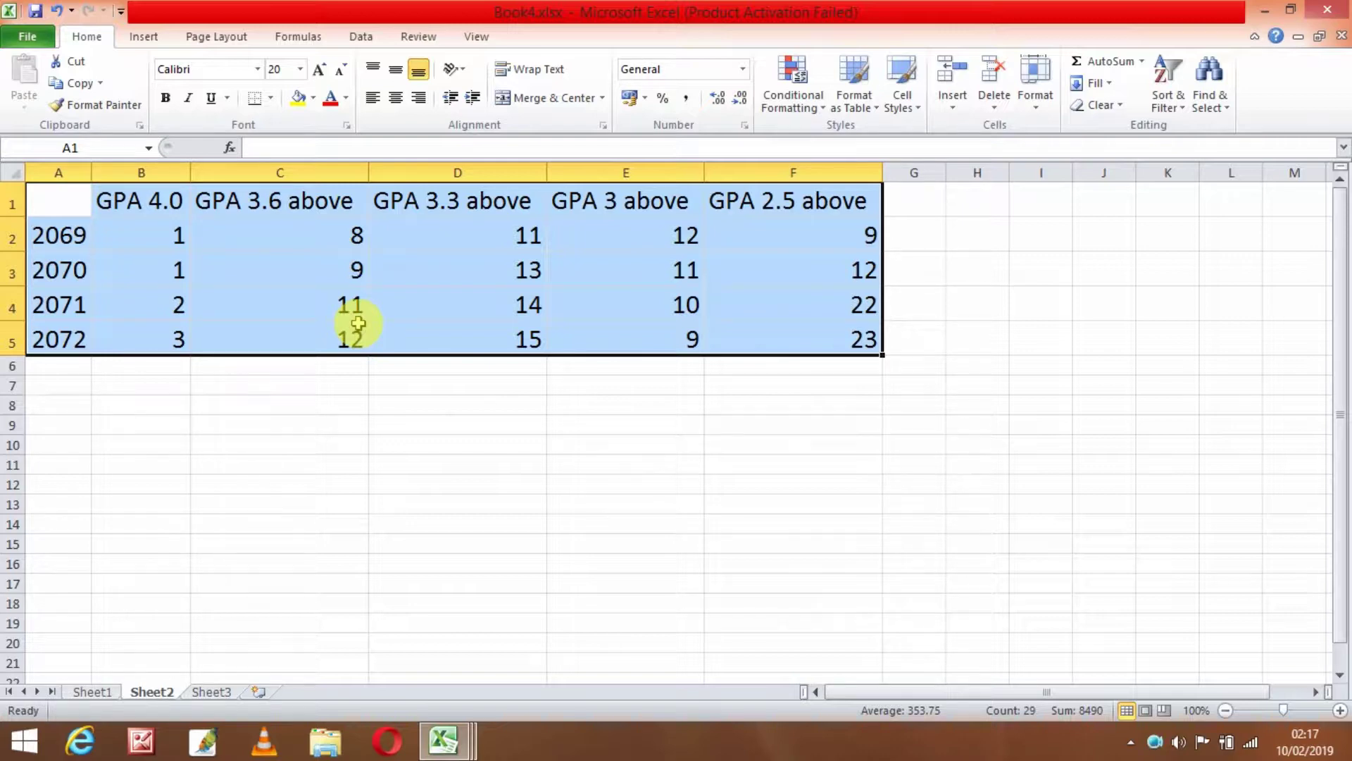
- Insert a 3-D Clustered Cylinder column chart of the selected GPA table
{"action": "left_click", "coordinate": [148, 38]}
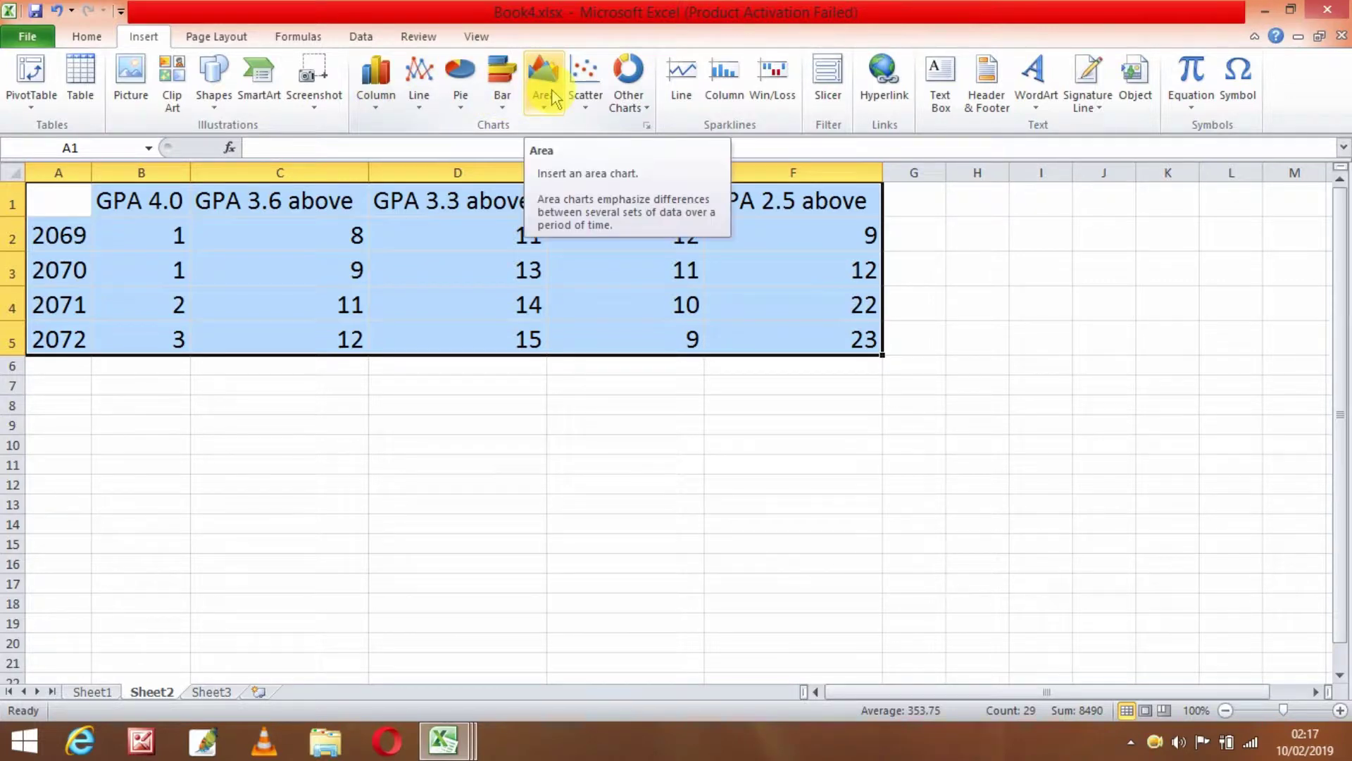
{"action": "left_click", "coordinate": [648, 124]}
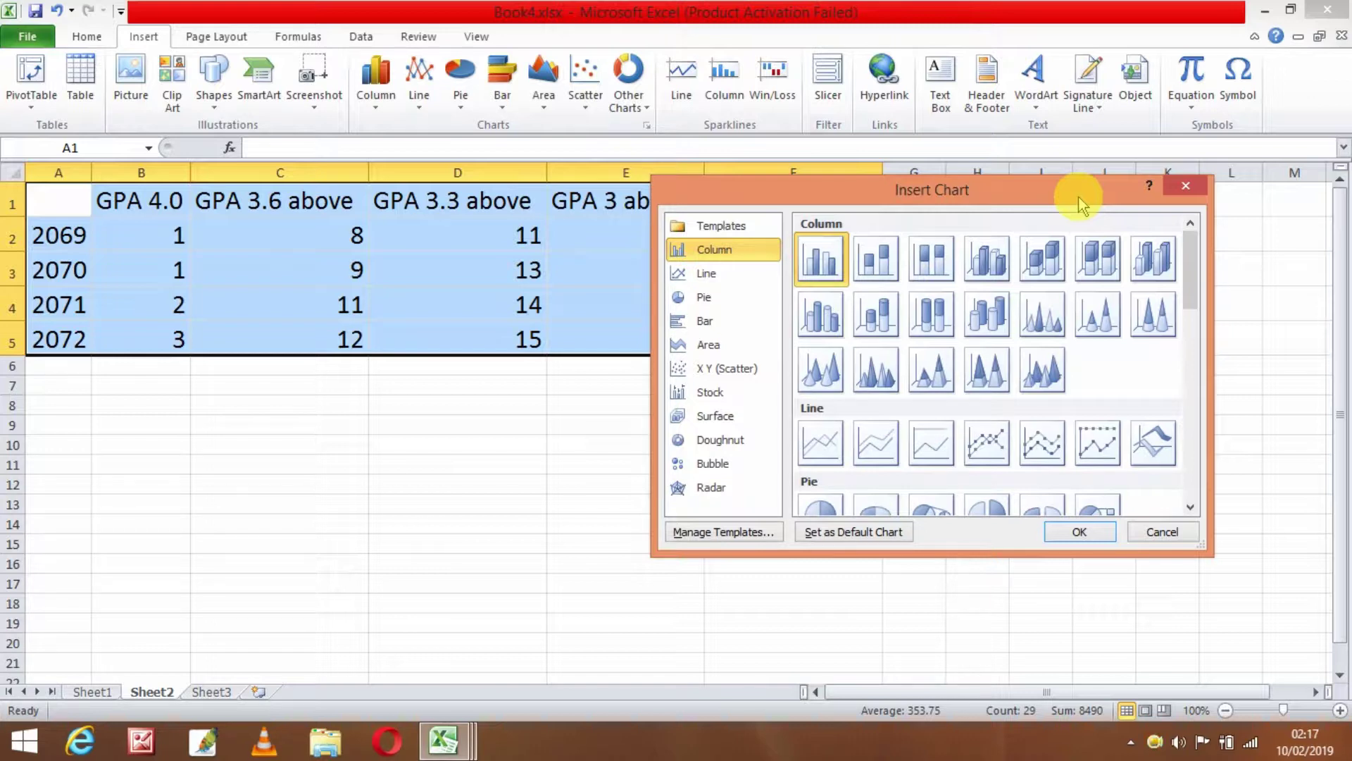
{"action": "mouse_move", "coordinate": [1079, 196]}
{"action": "left_mouse_down"}
{"action": "mouse_move", "coordinate": [1076, 138]}
{"action": "mouse_move", "coordinate": [1062, 155]}
{"action": "mouse_move", "coordinate": [1081, 151]}
{"action": "left_mouse_up"}
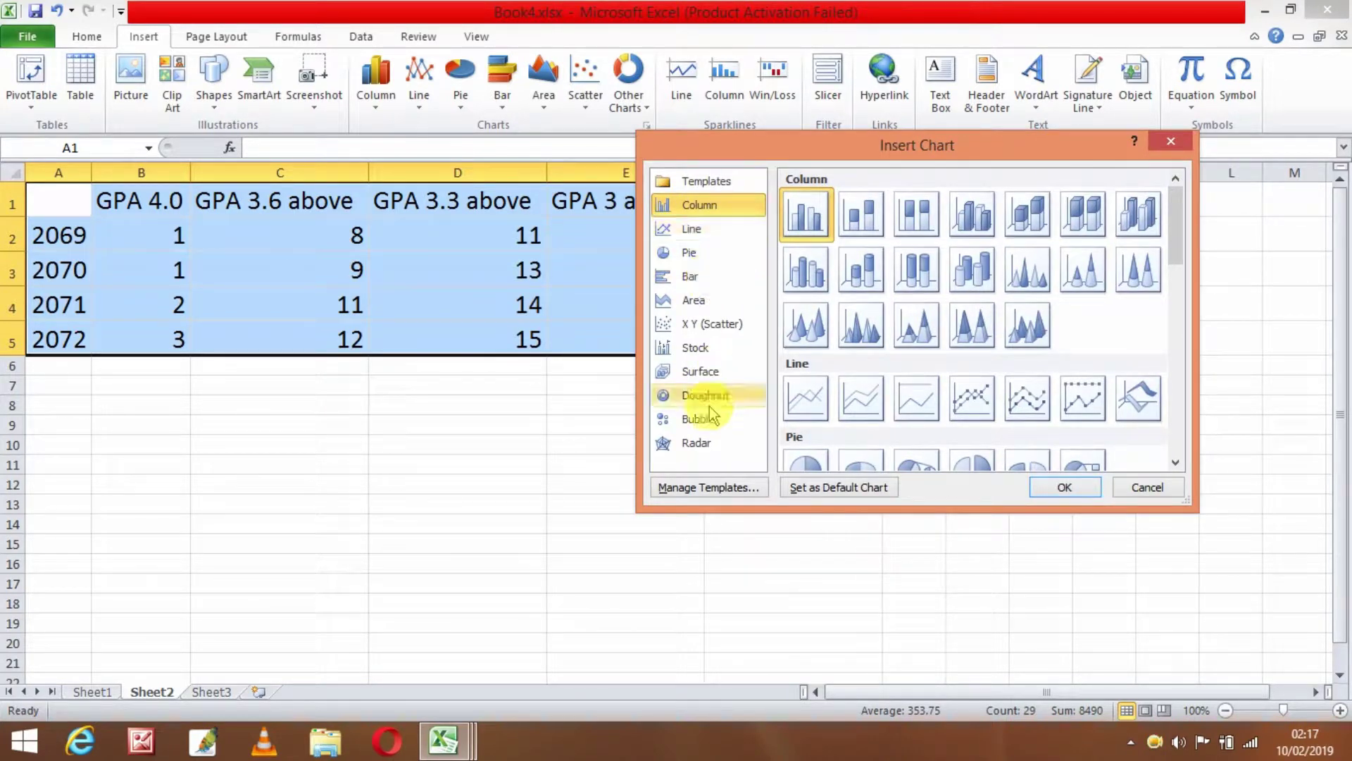
{"action": "left_click", "coordinate": [716, 231]}
{"action": "left_click", "coordinate": [697, 255]}
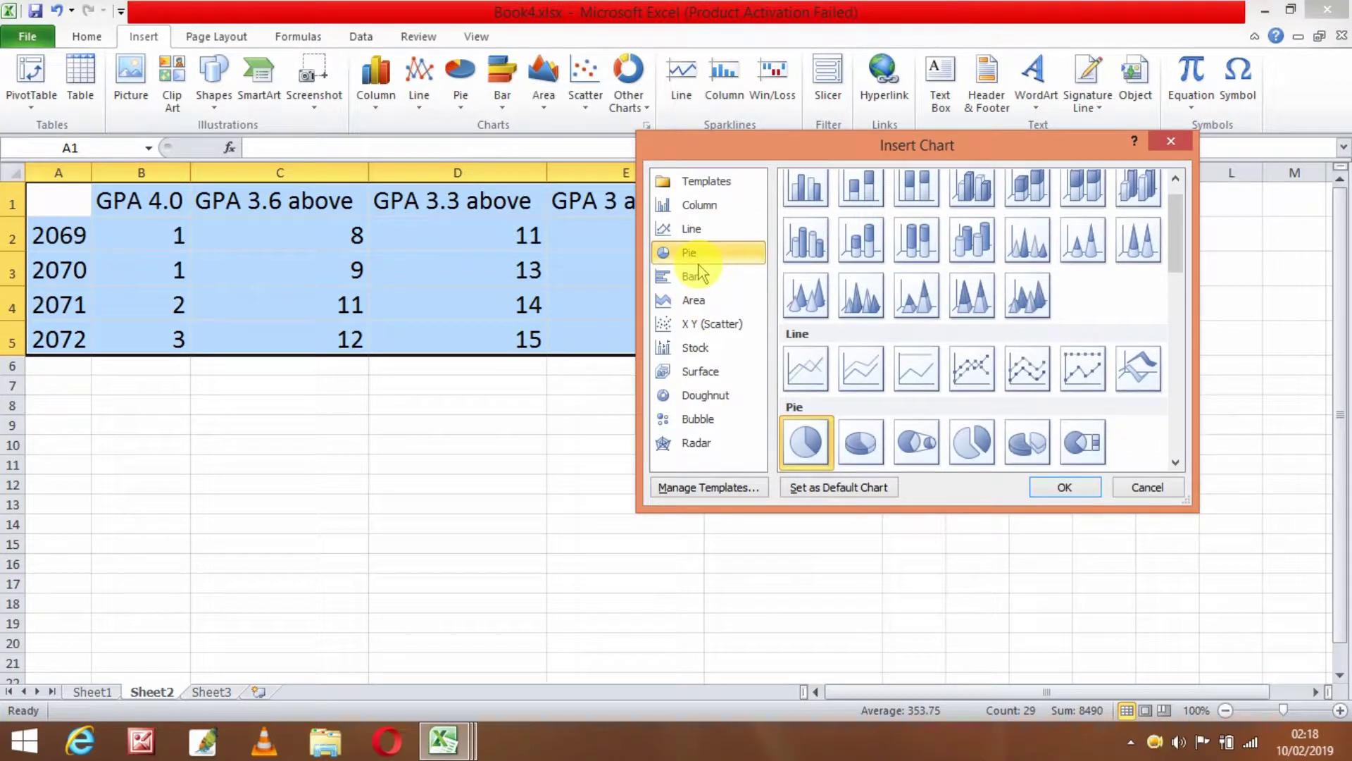
{"action": "left_click", "coordinate": [822, 267]}
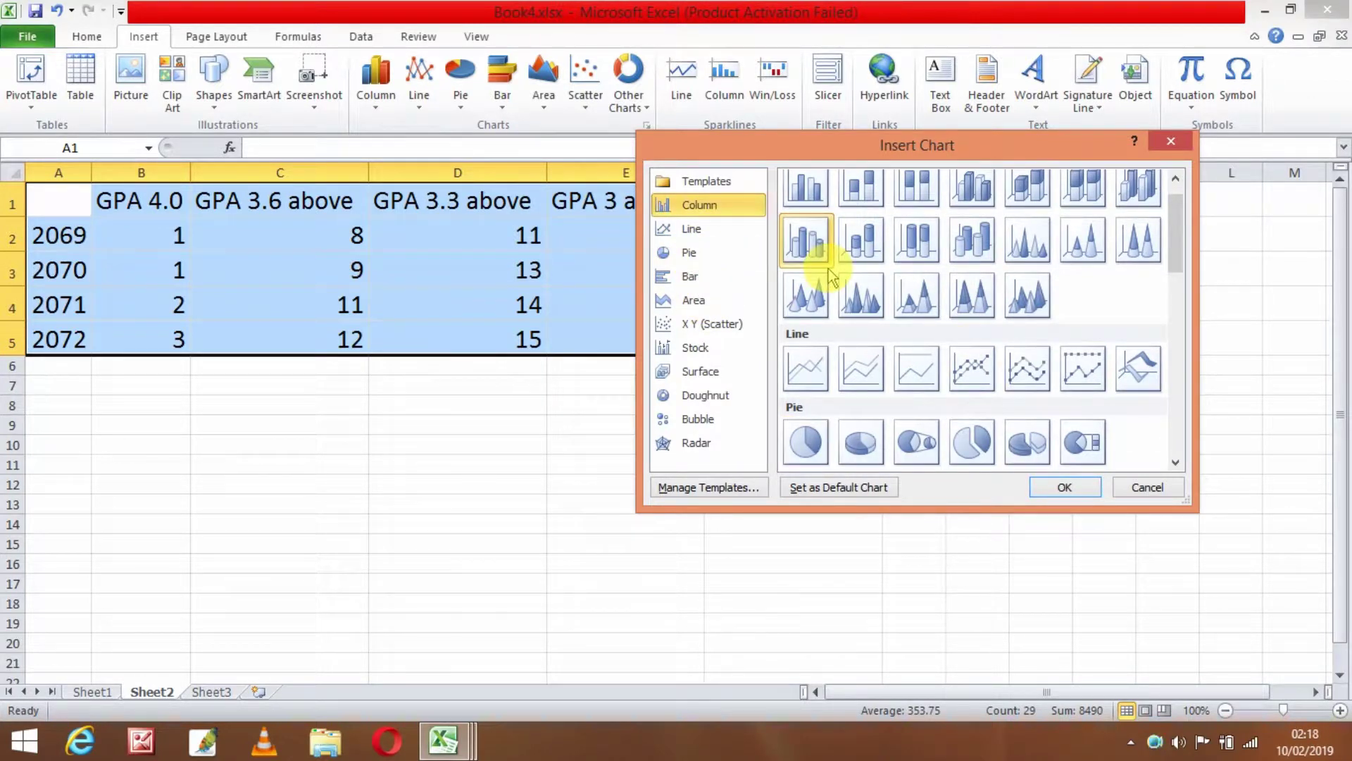
{"action": "left_click", "coordinate": [1019, 236]}
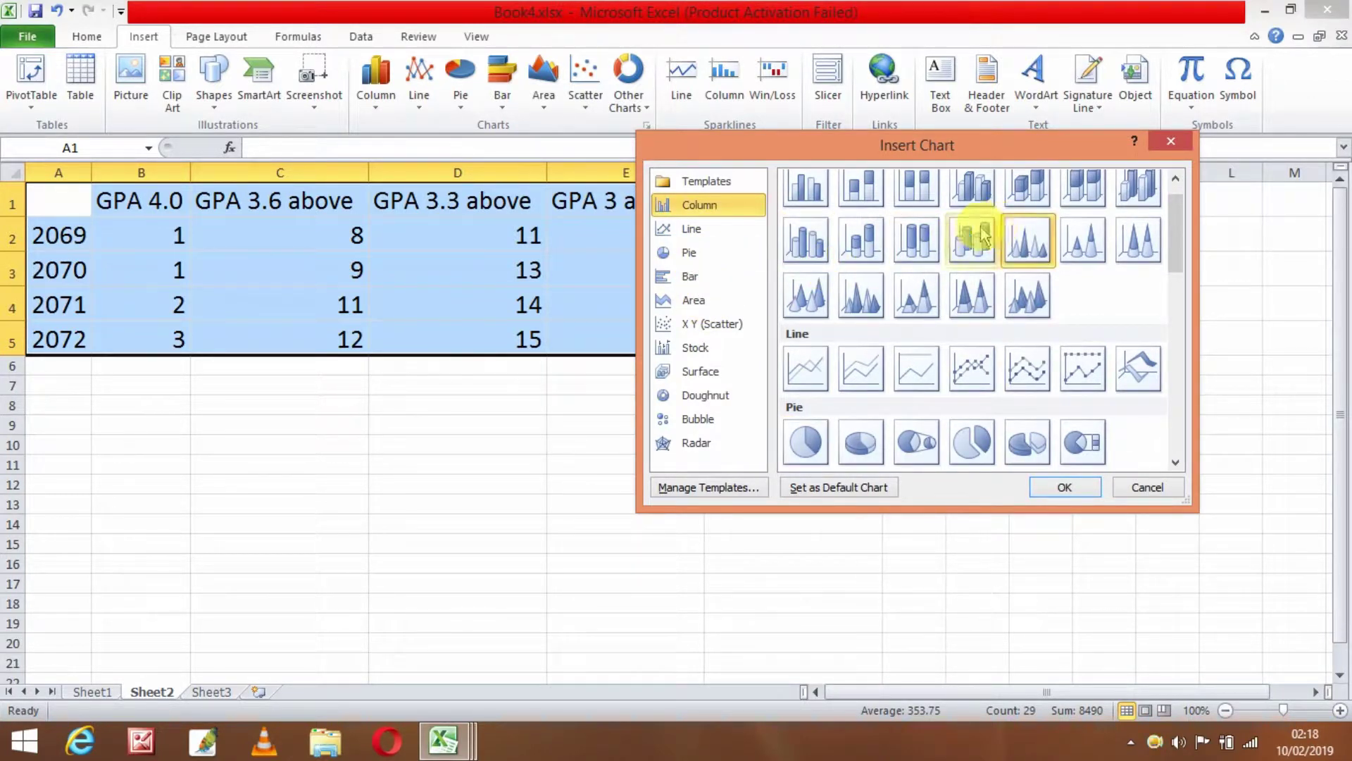
{"action": "left_click", "coordinate": [984, 234]}
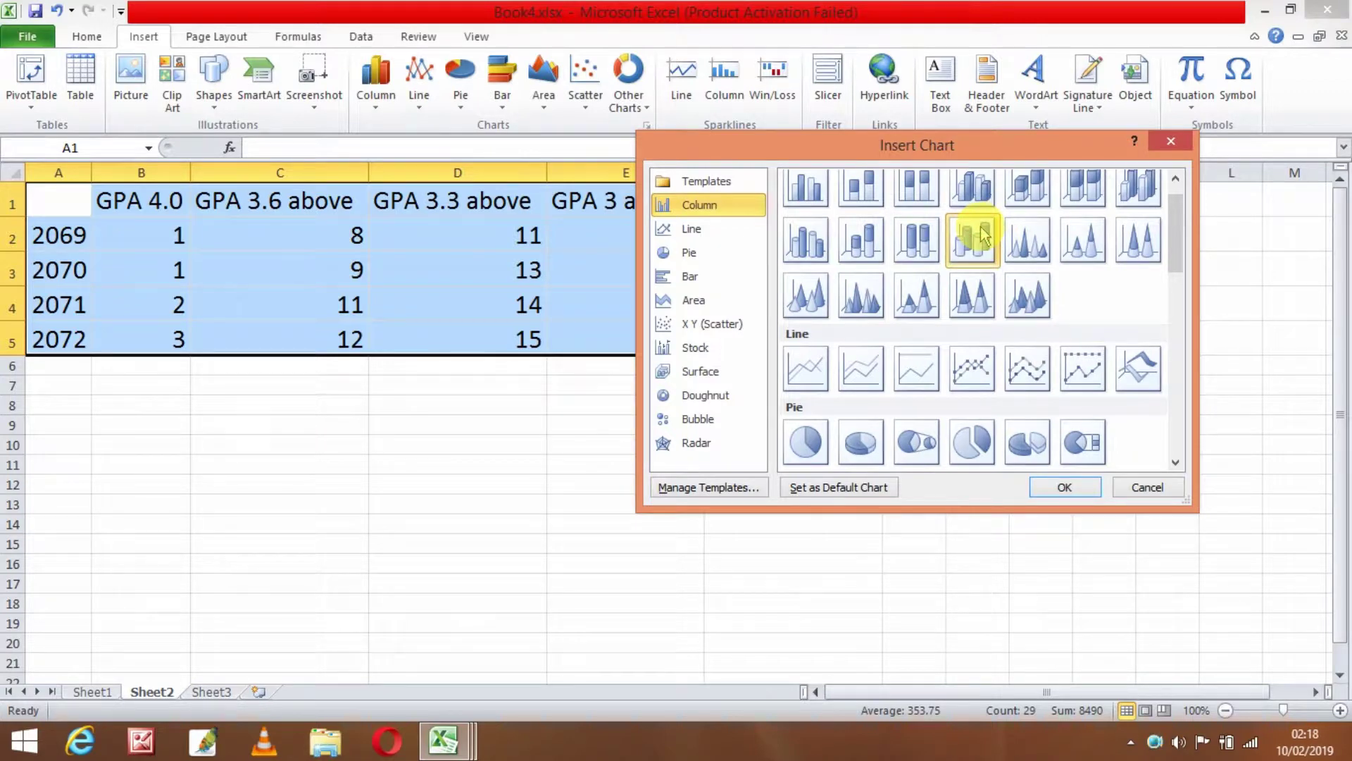
{"action": "left_click", "coordinate": [1065, 488]}
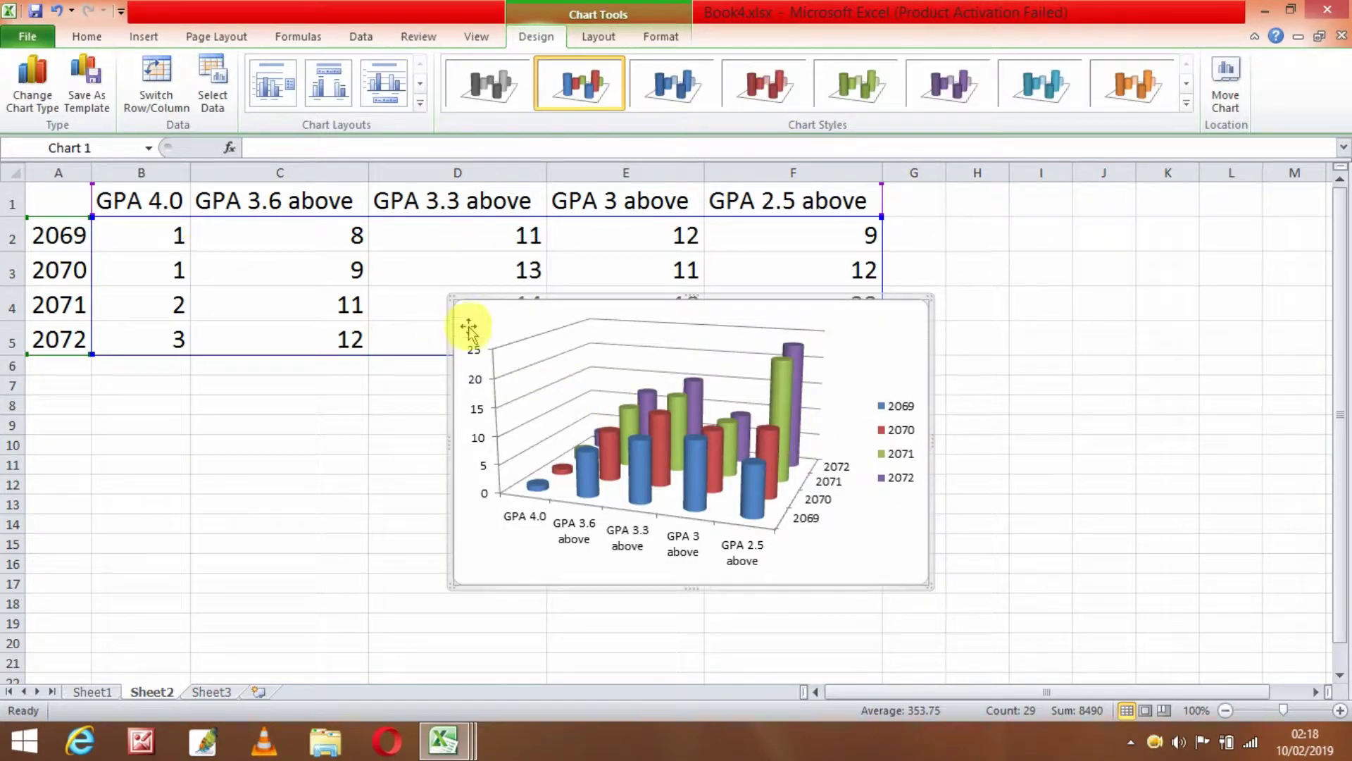
- Move the chart below the table to around A7, over rows 7–20, and deselect it
{"action": "left_click_drag", "start_coordinate": [623, 294], "coordinate": [262, 372]}
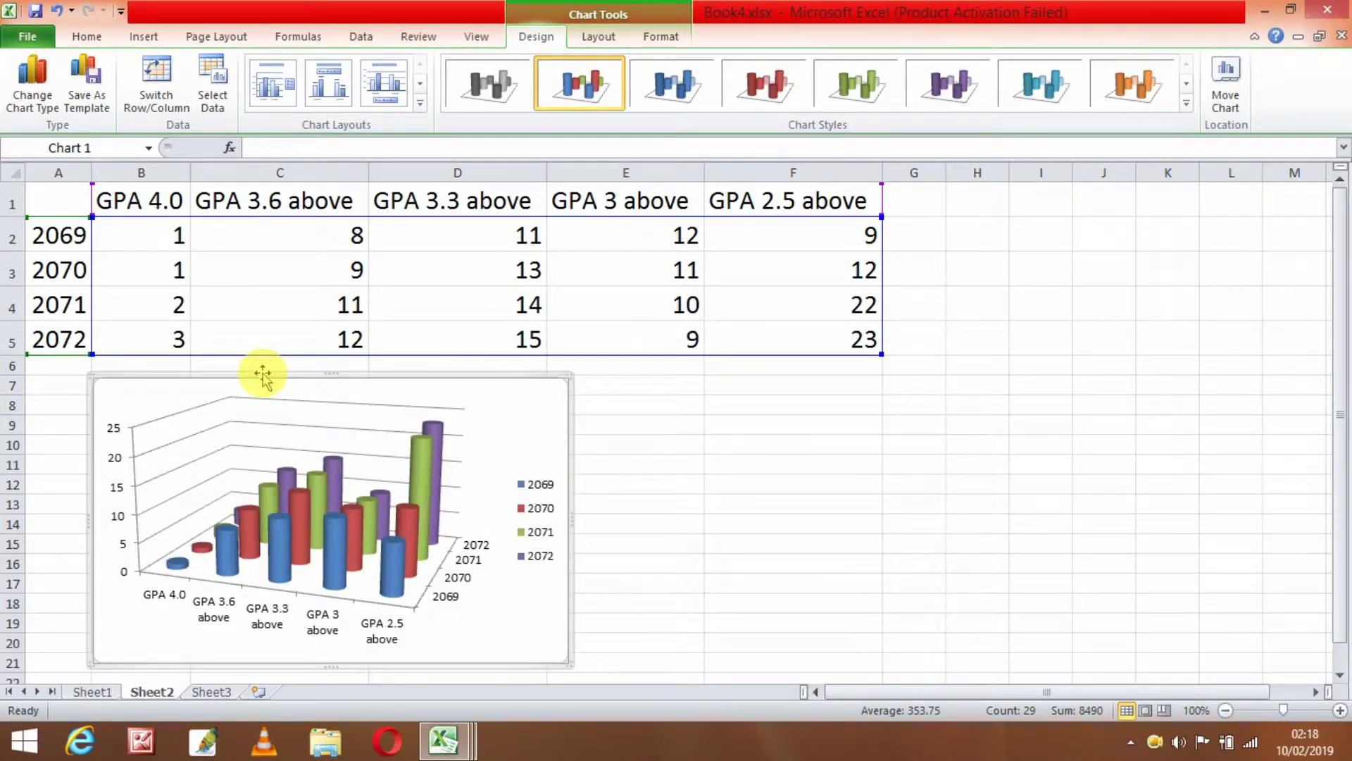
{"action": "mouse_move", "coordinate": [262, 373]}
{"action": "left_mouse_down"}
{"action": "mouse_move", "coordinate": [1038, 249]}
{"action": "mouse_move", "coordinate": [598, 379]}
{"action": "mouse_move", "coordinate": [252, 374]}
{"action": "left_mouse_up"}
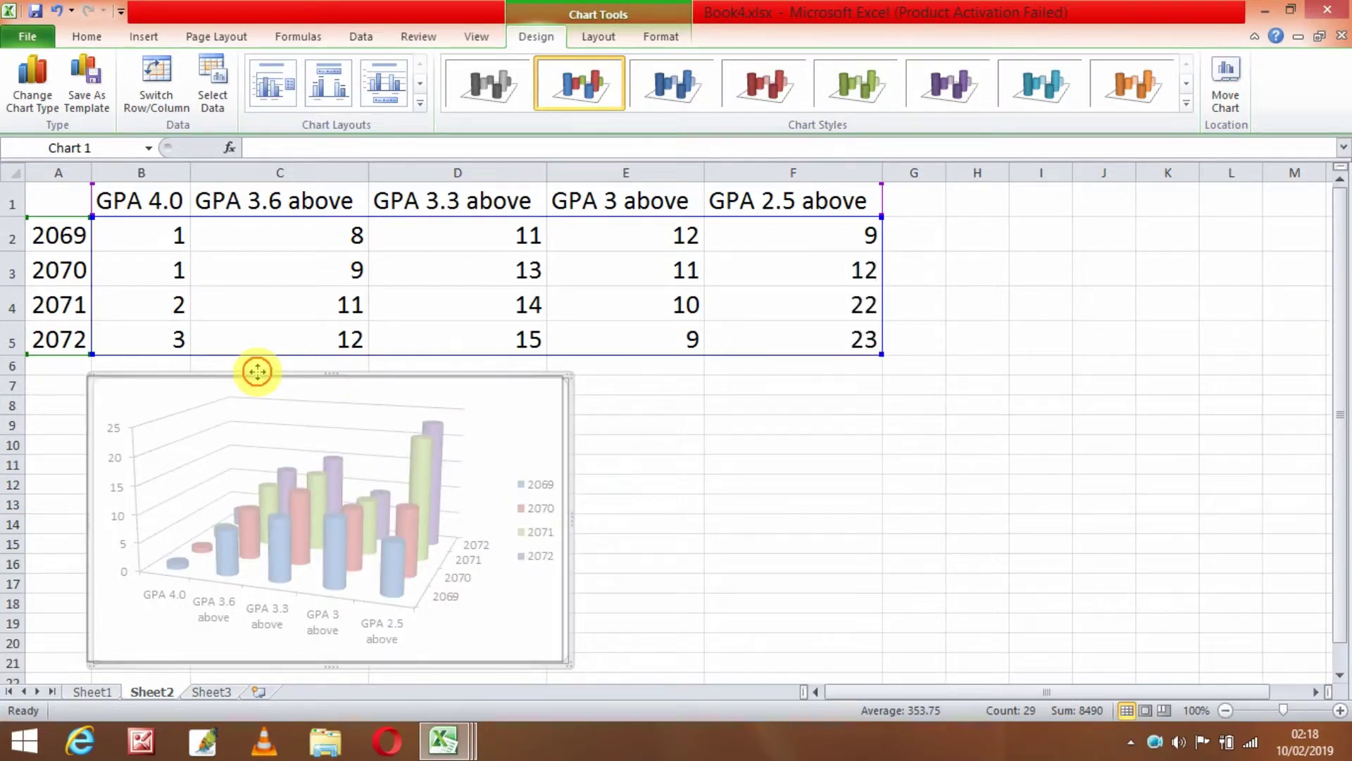
{"action": "left_click_drag", "start_coordinate": [252, 374], "coordinate": [259, 368]}
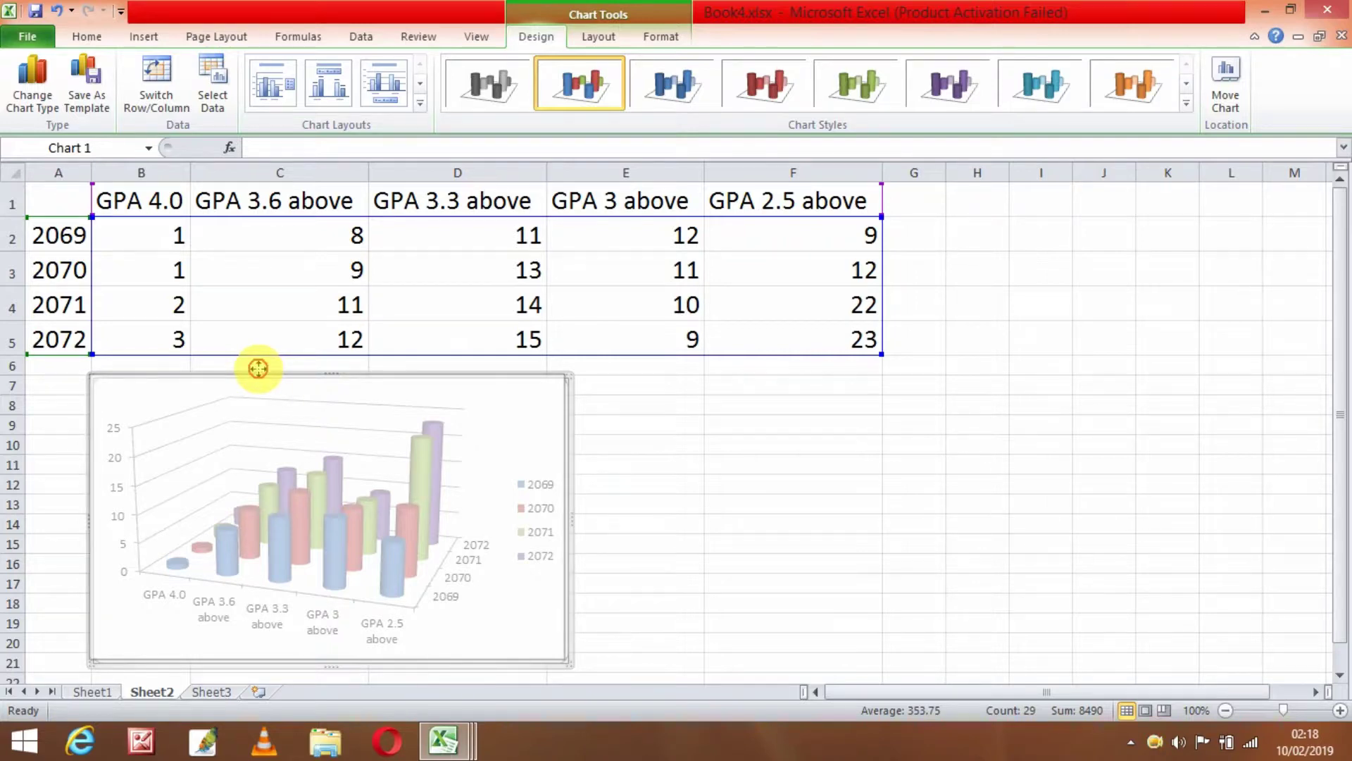
{"action": "key", "text": "Escape"}
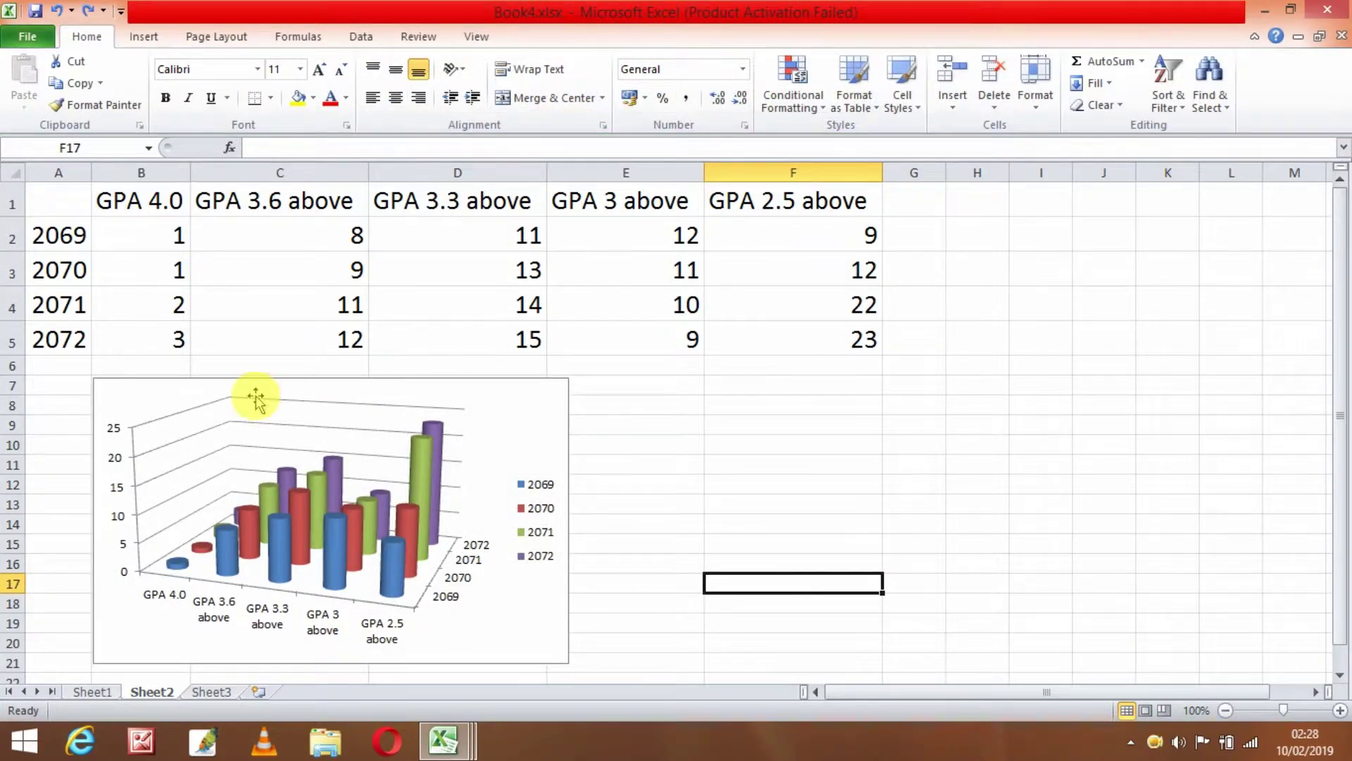
- Select the embedded cylinder chart, then deselect it
{"action": "left_click", "coordinate": [268, 379]}
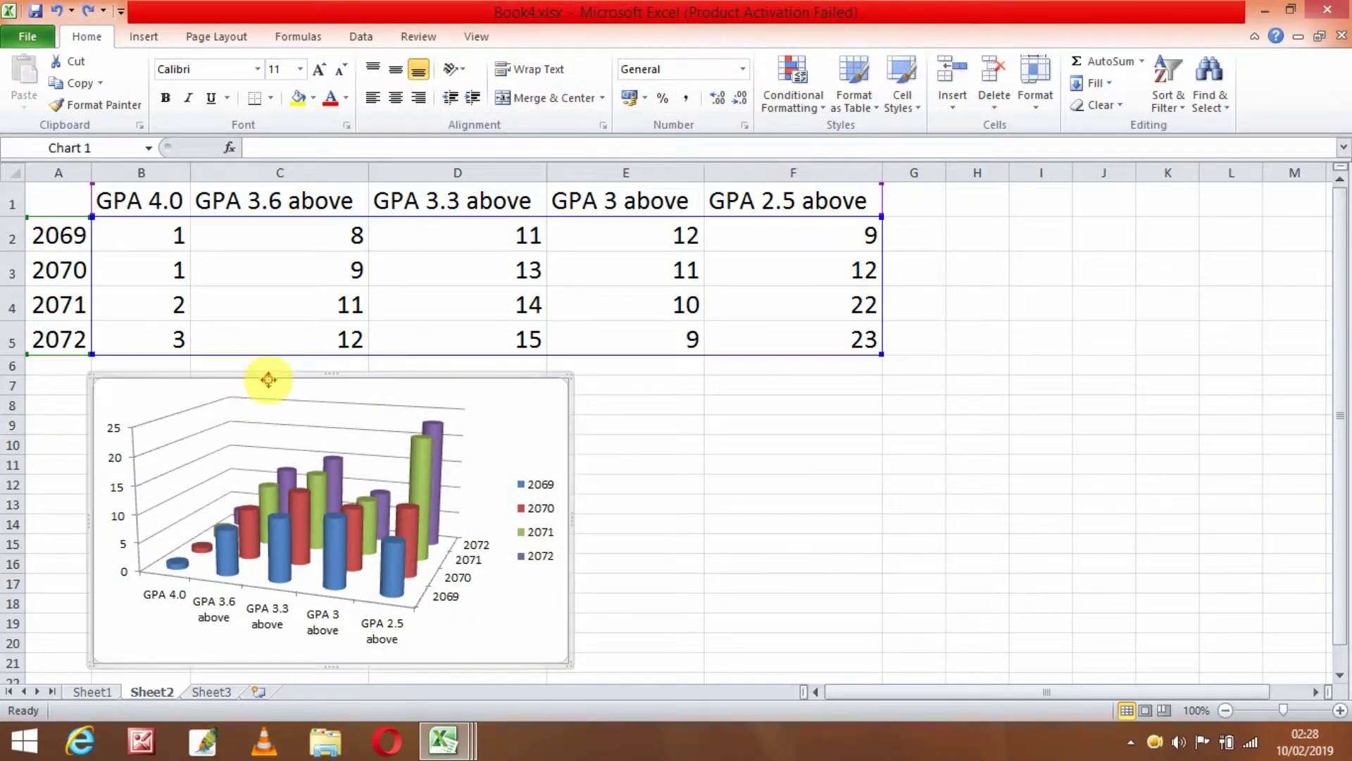
{"action": "left_click", "coordinate": [733, 431]}
{"action": "left_click", "coordinate": [462, 386]}
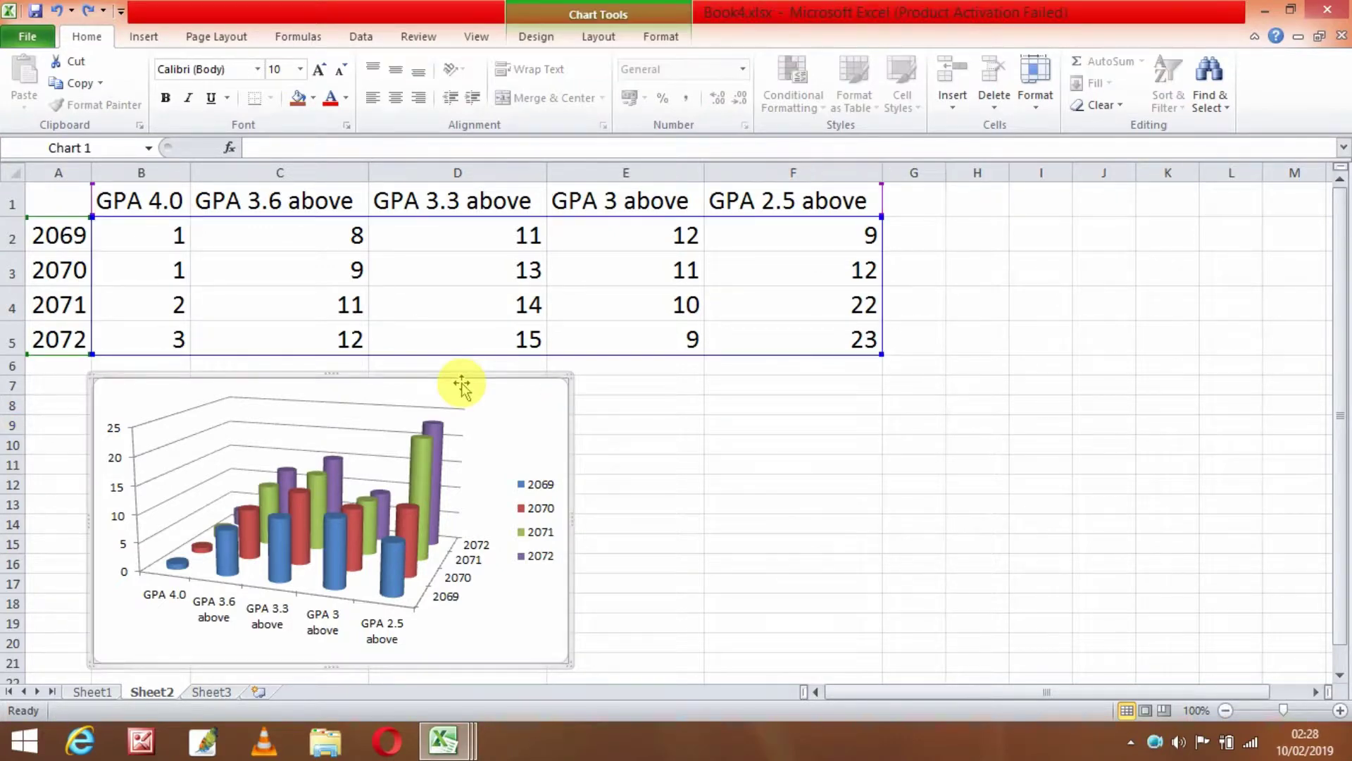
{"action": "left_click", "coordinate": [678, 424]}
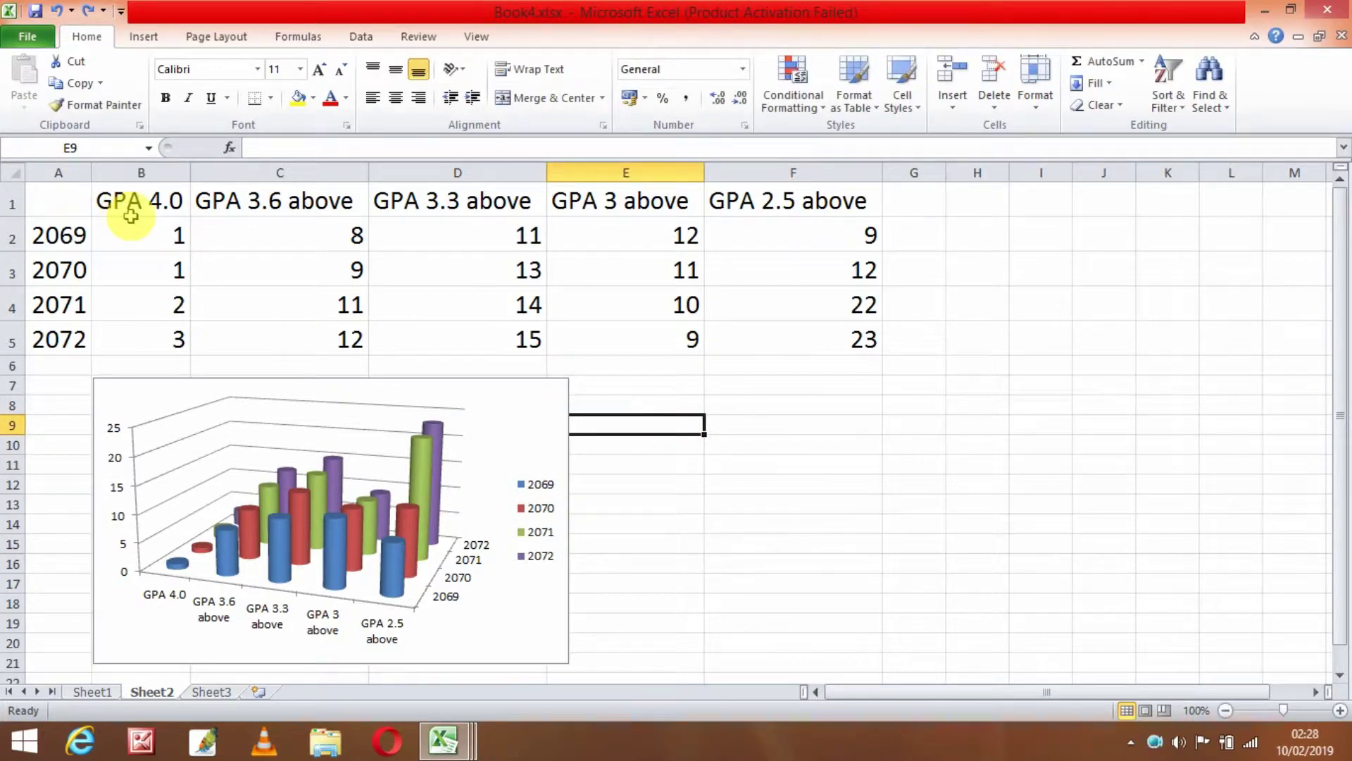
- Enter GPA 4.0 counts 20, 12, 10 and 13 in B2:B5 for 2069–2072
{"action": "left_click", "coordinate": [169, 239]}
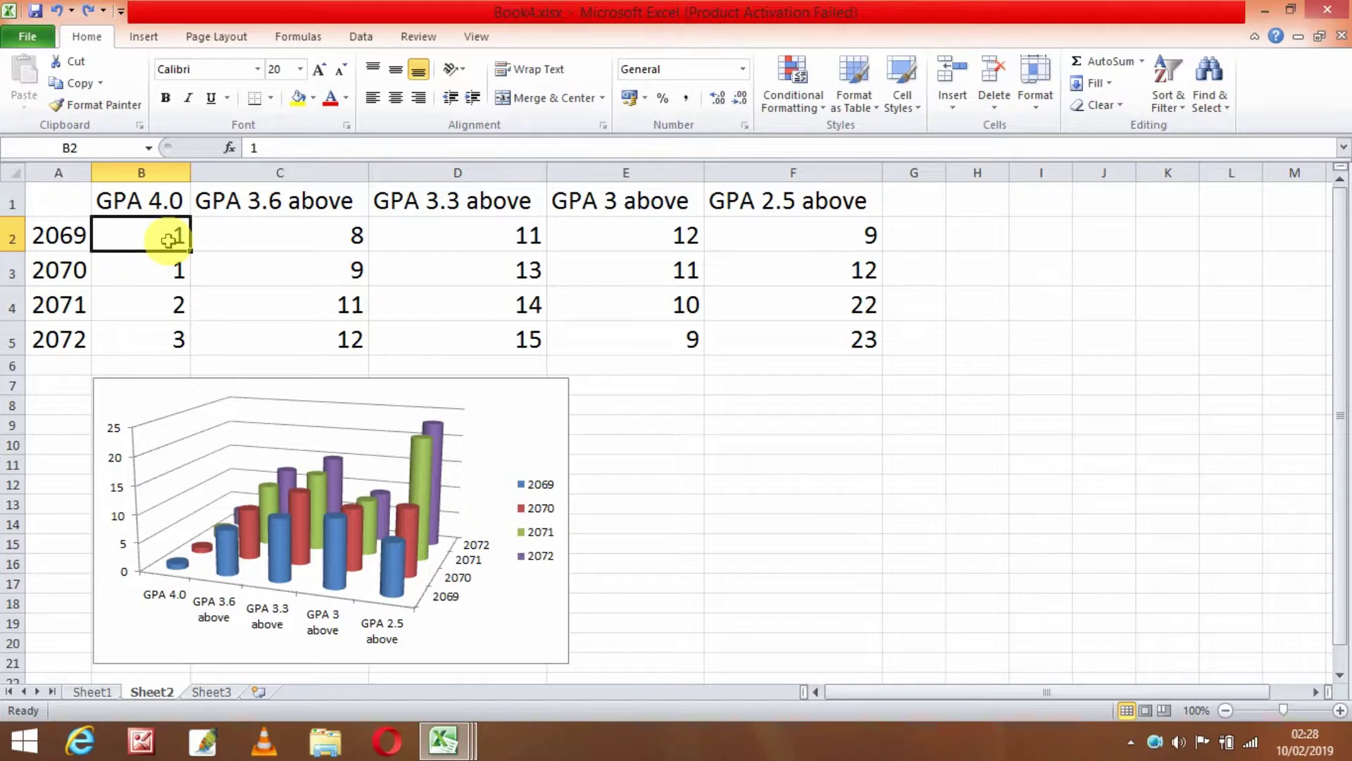
{"action": "type", "text": "20"}
{"action": "key", "text": "Return"}
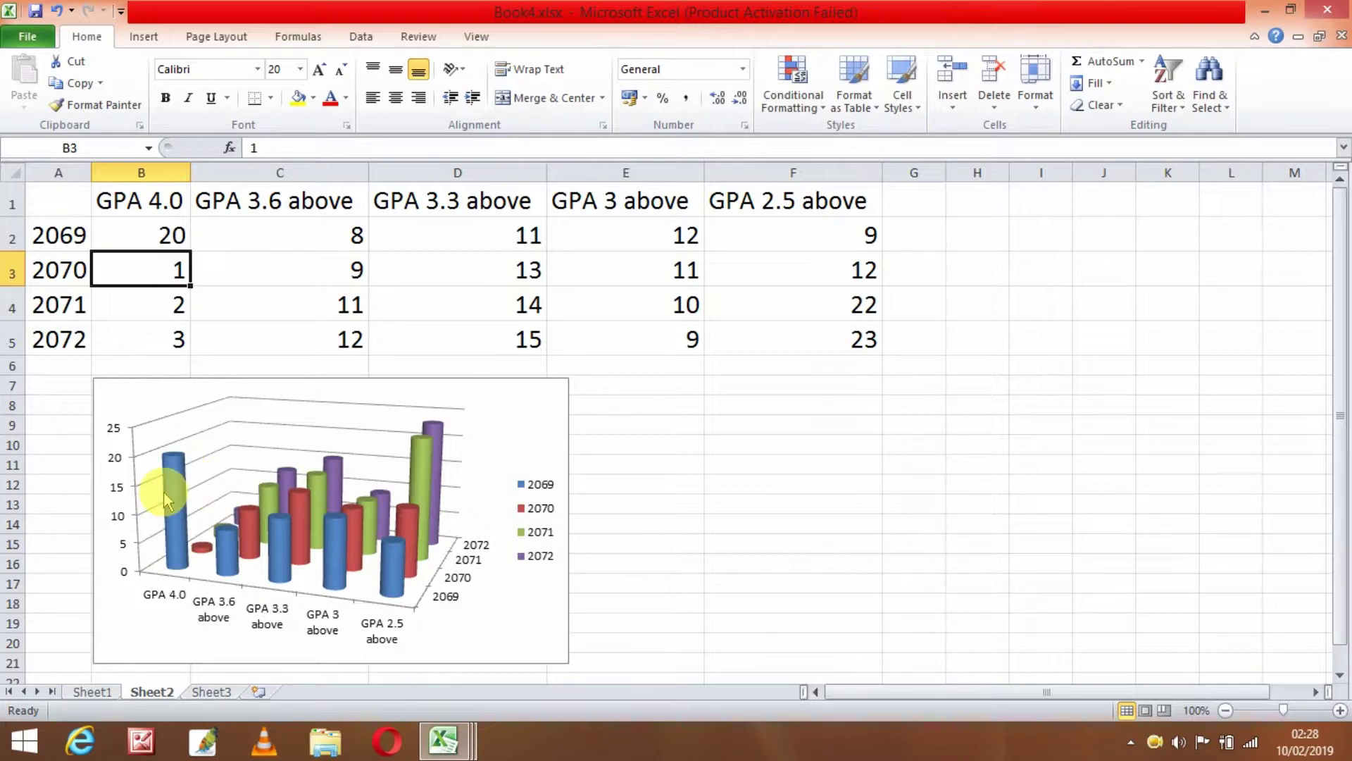
{"action": "type", "text": "12"}
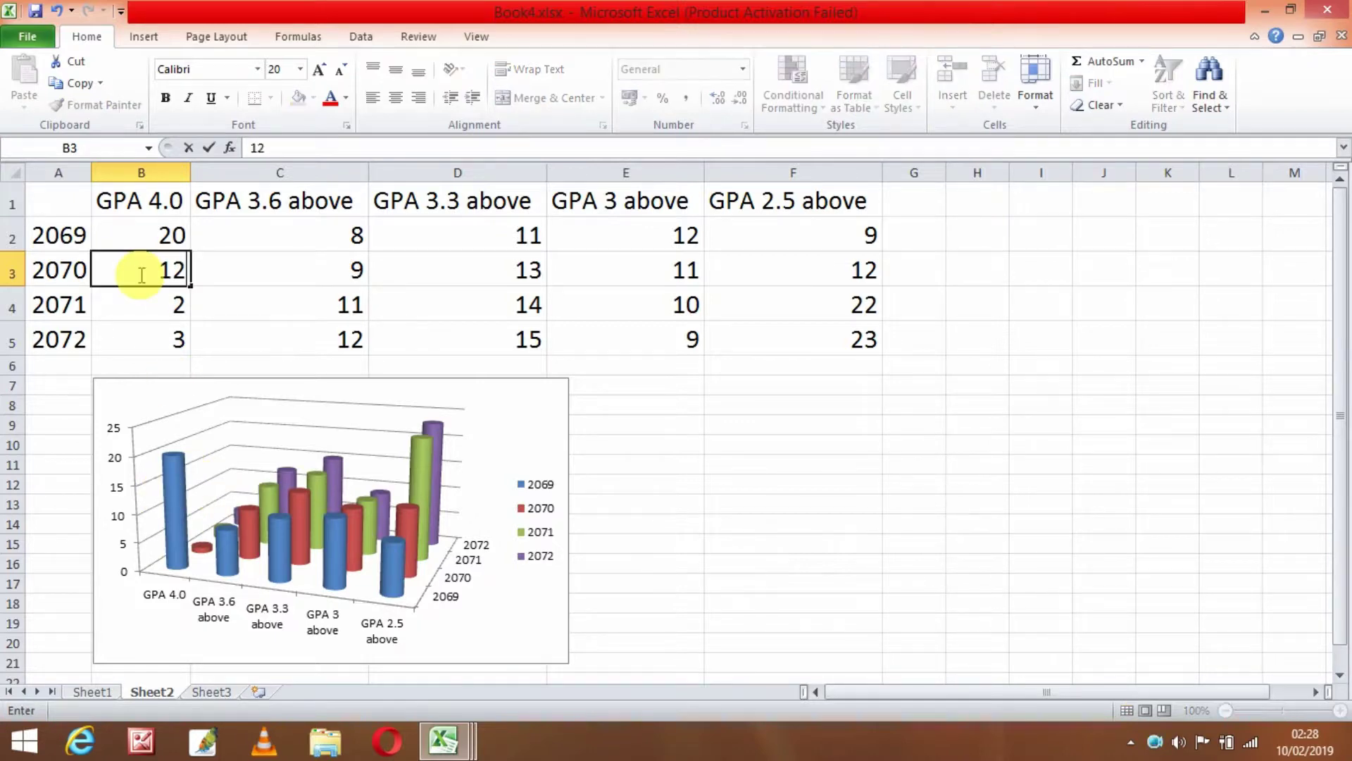
{"action": "key", "text": "Return"}
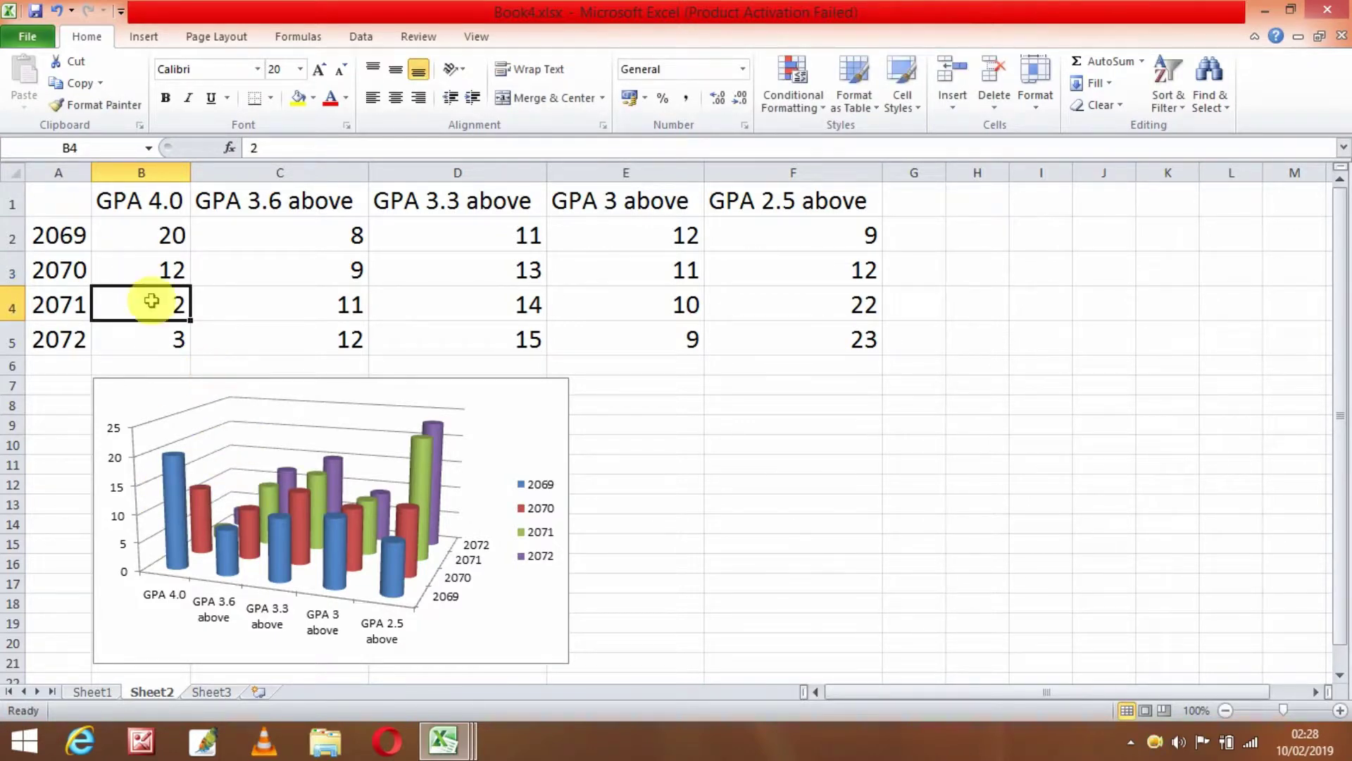
{"action": "type", "text": "10"}
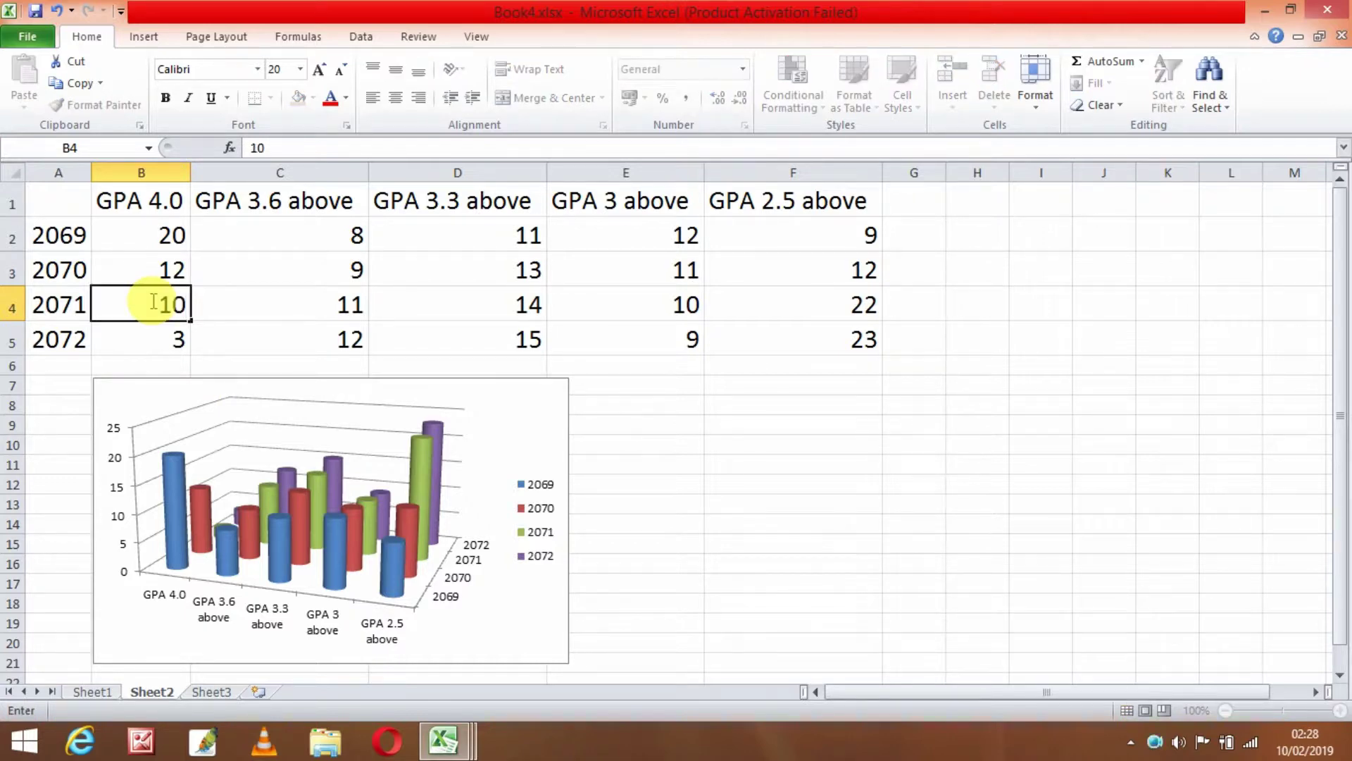
{"action": "key", "text": "Return"}
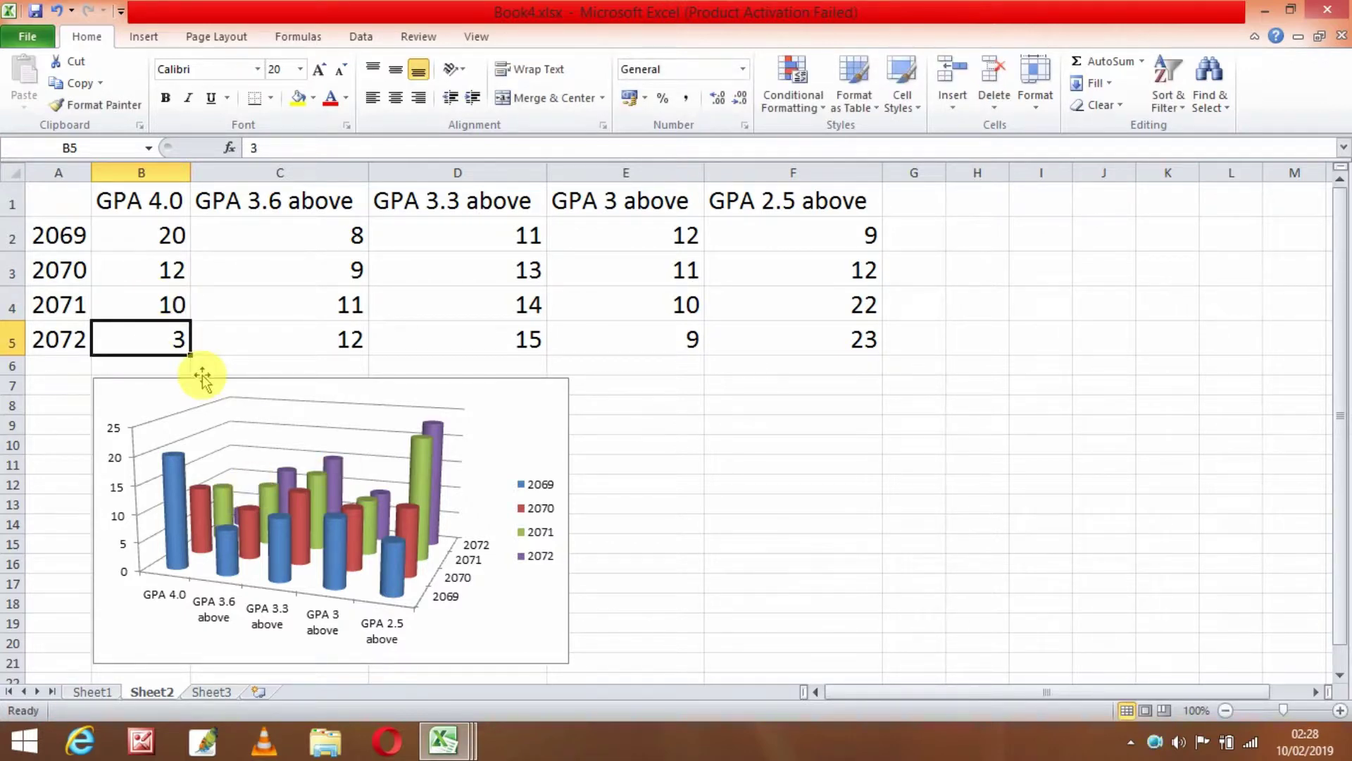
{"action": "type", "text": "1"}
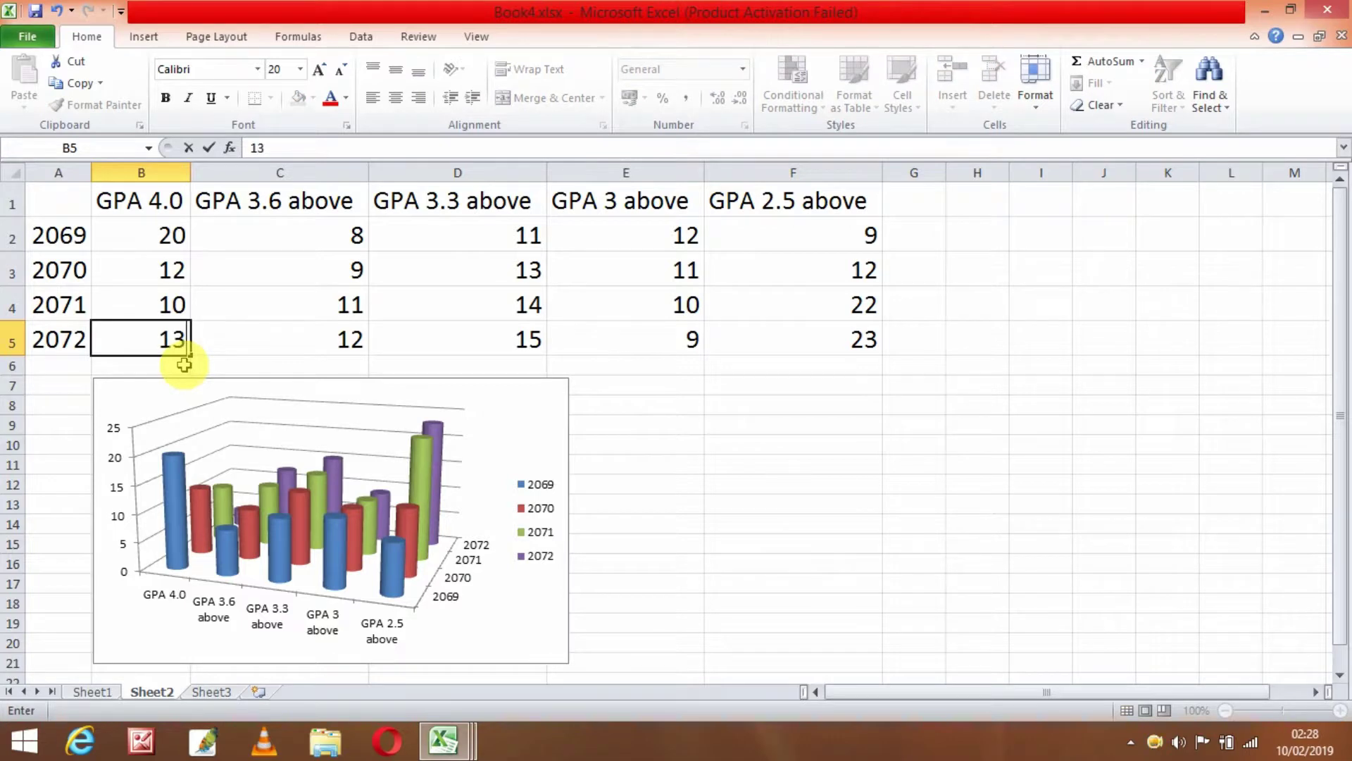
{"action": "key", "text": "Return"}
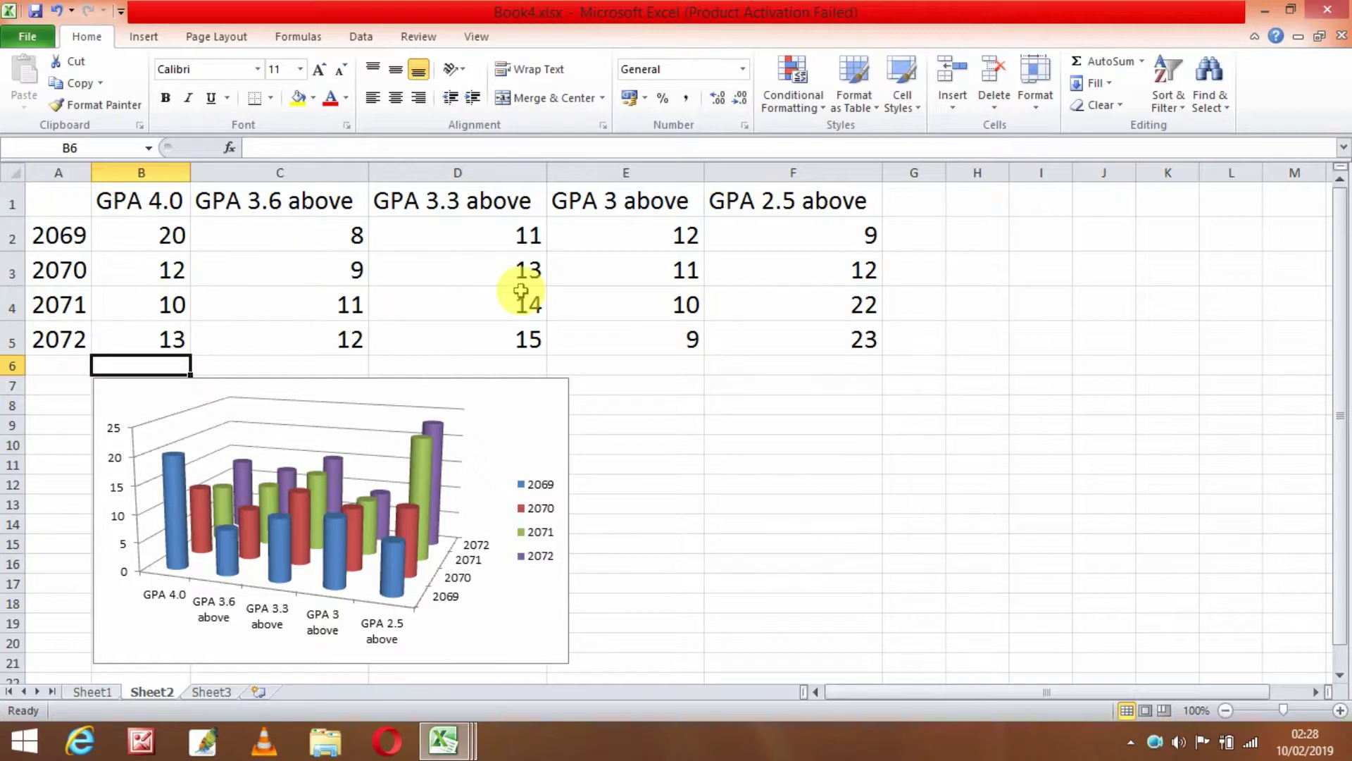
- Apply the orange-outline shape style to the chart under Chart Tools Format
{"action": "left_click", "coordinate": [346, 381]}
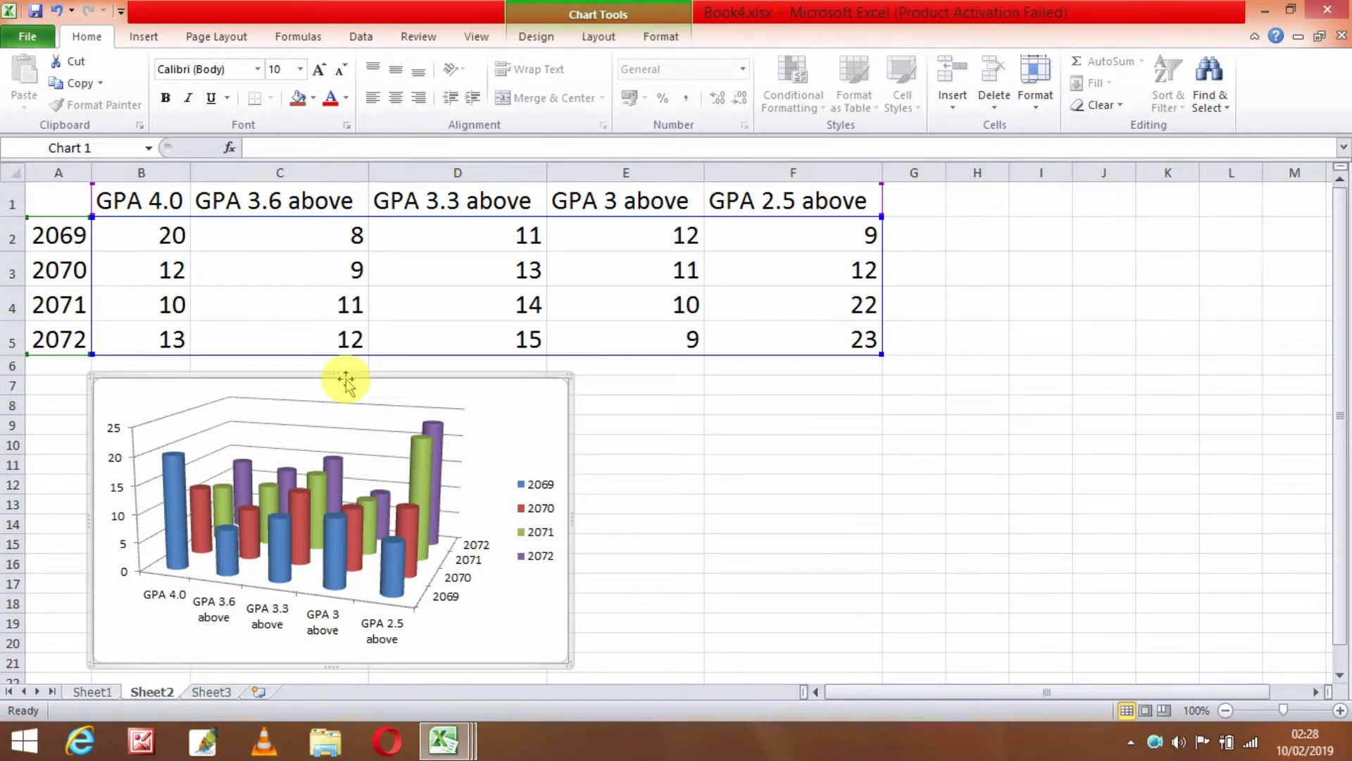
{"action": "left_click", "coordinate": [598, 38]}
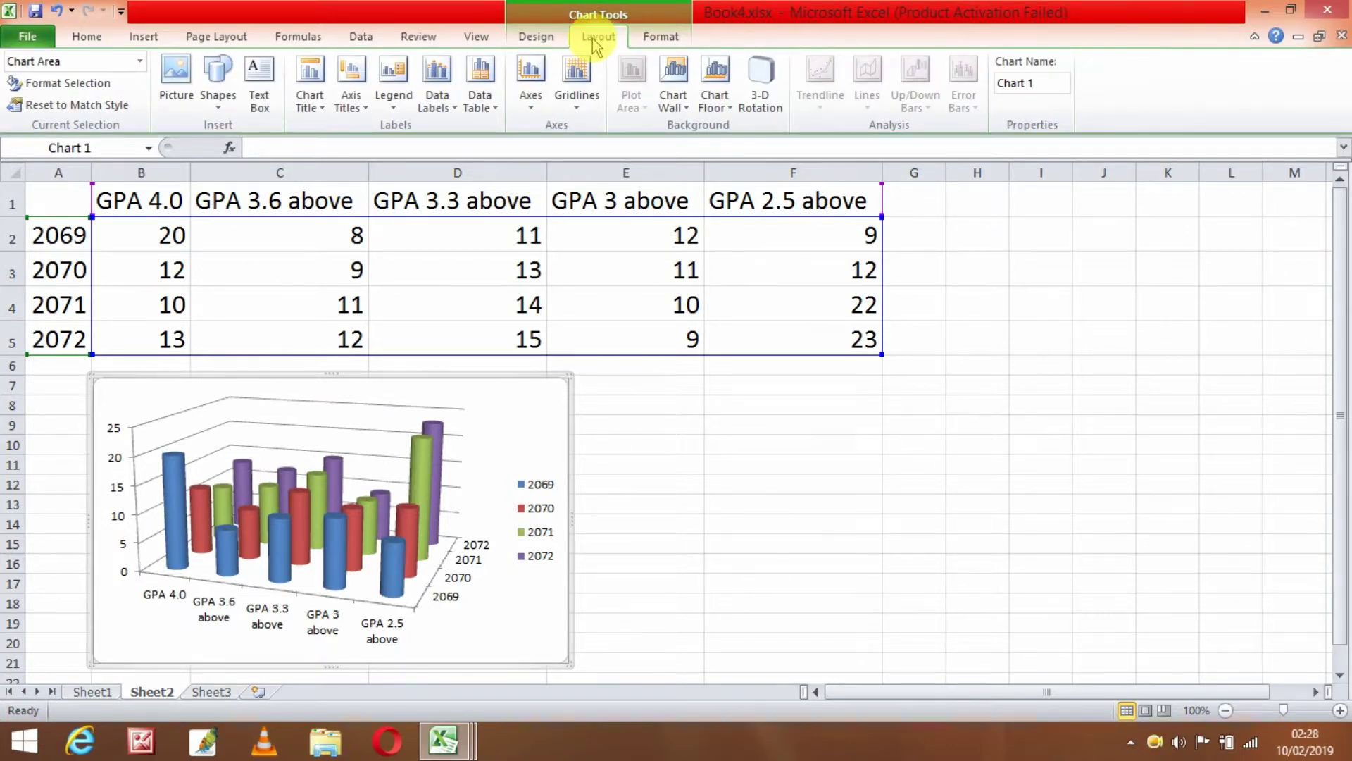
{"action": "left_click", "coordinate": [674, 42]}
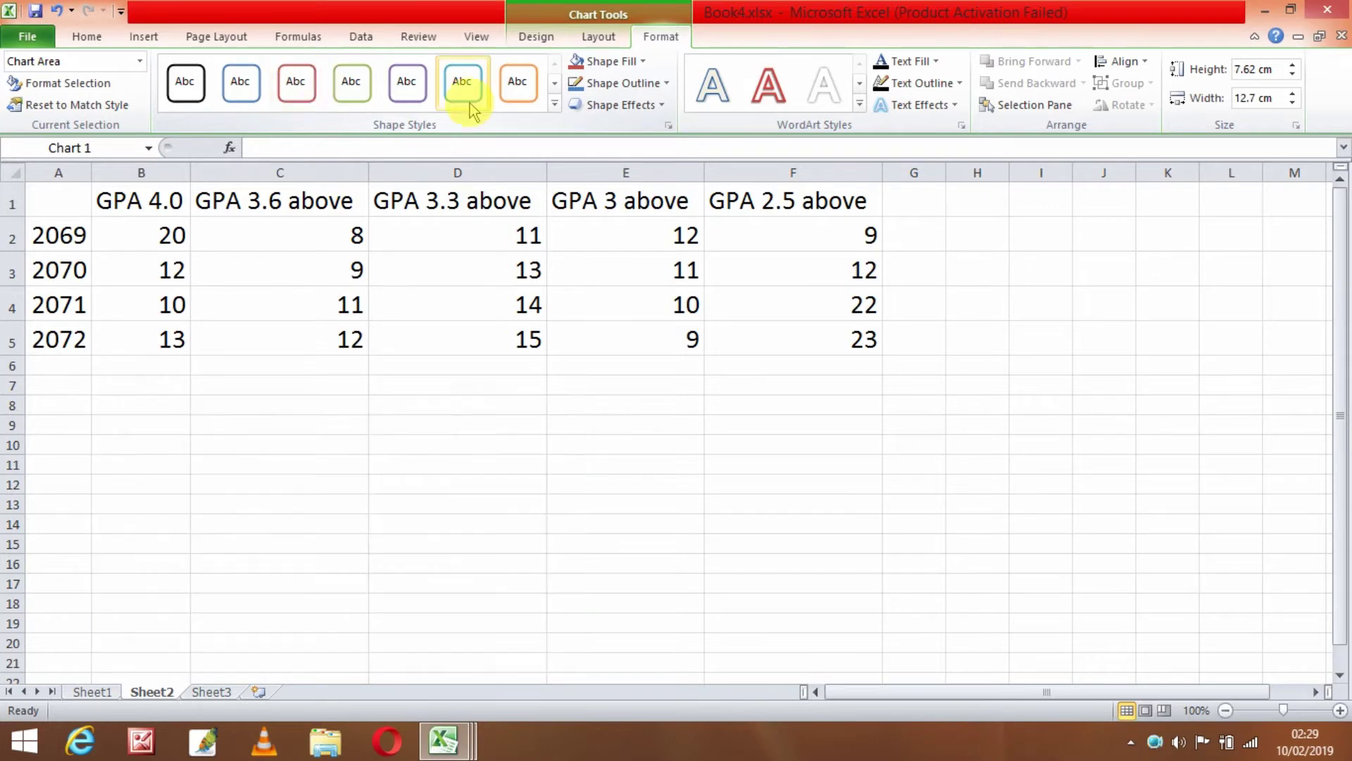
{"action": "left_click", "coordinate": [517, 81]}
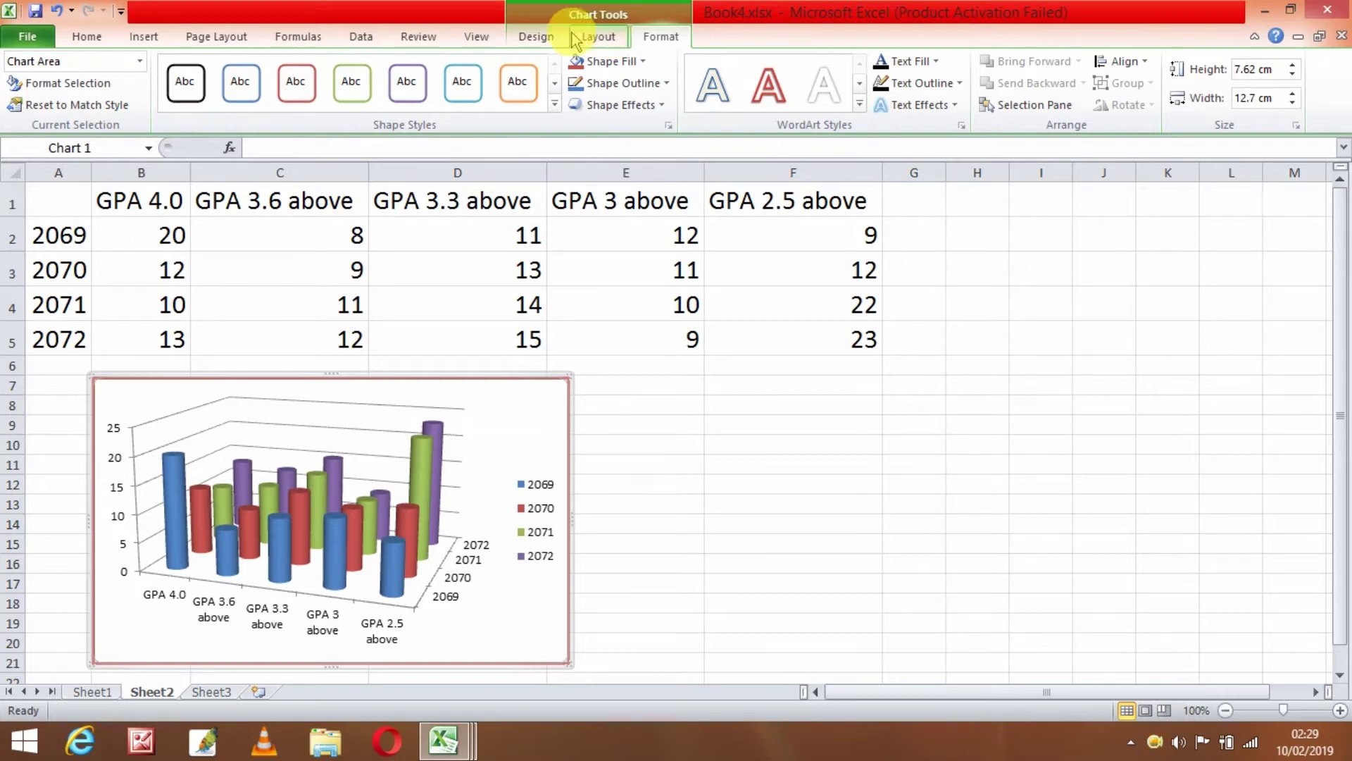
{"action": "left_click", "coordinate": [544, 40]}
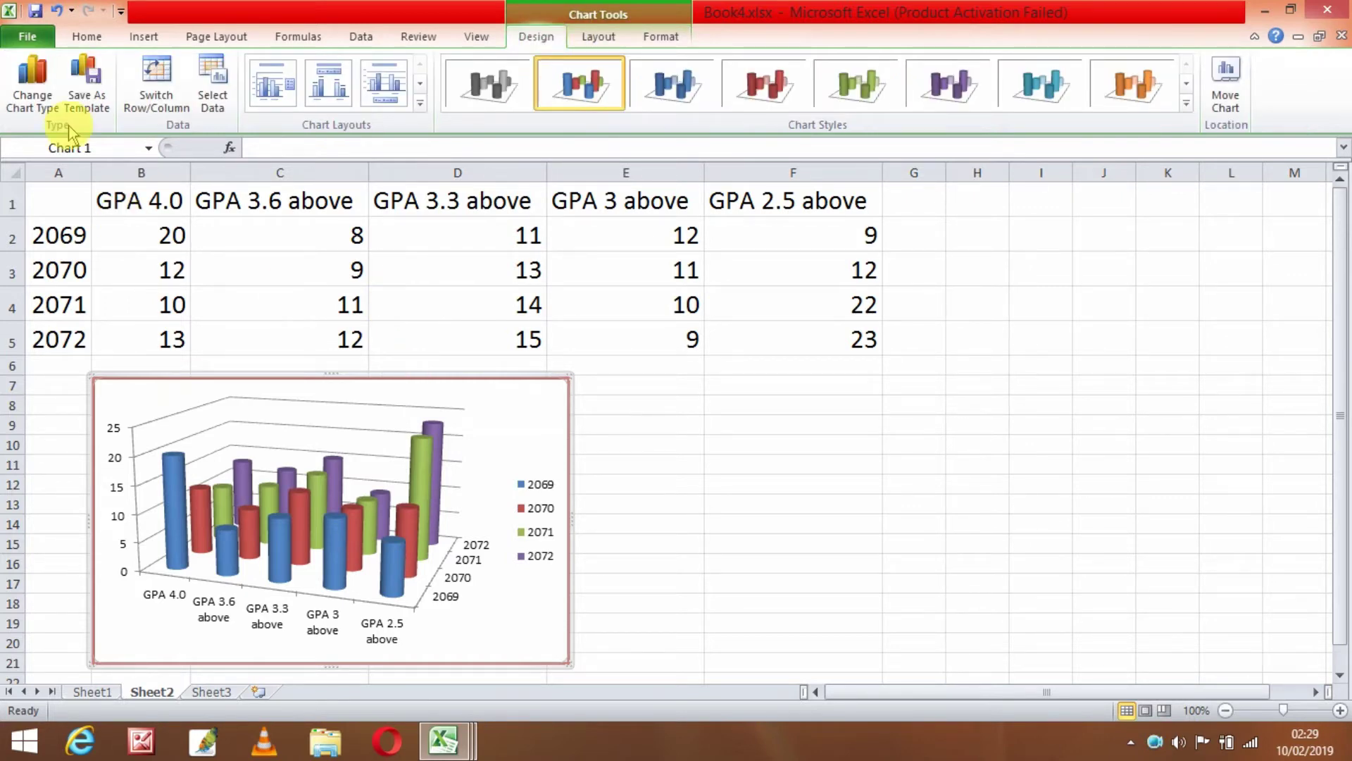
- Change the chart type from cylinders to the 3-D Cone column type
{"action": "left_click", "coordinate": [37, 97]}
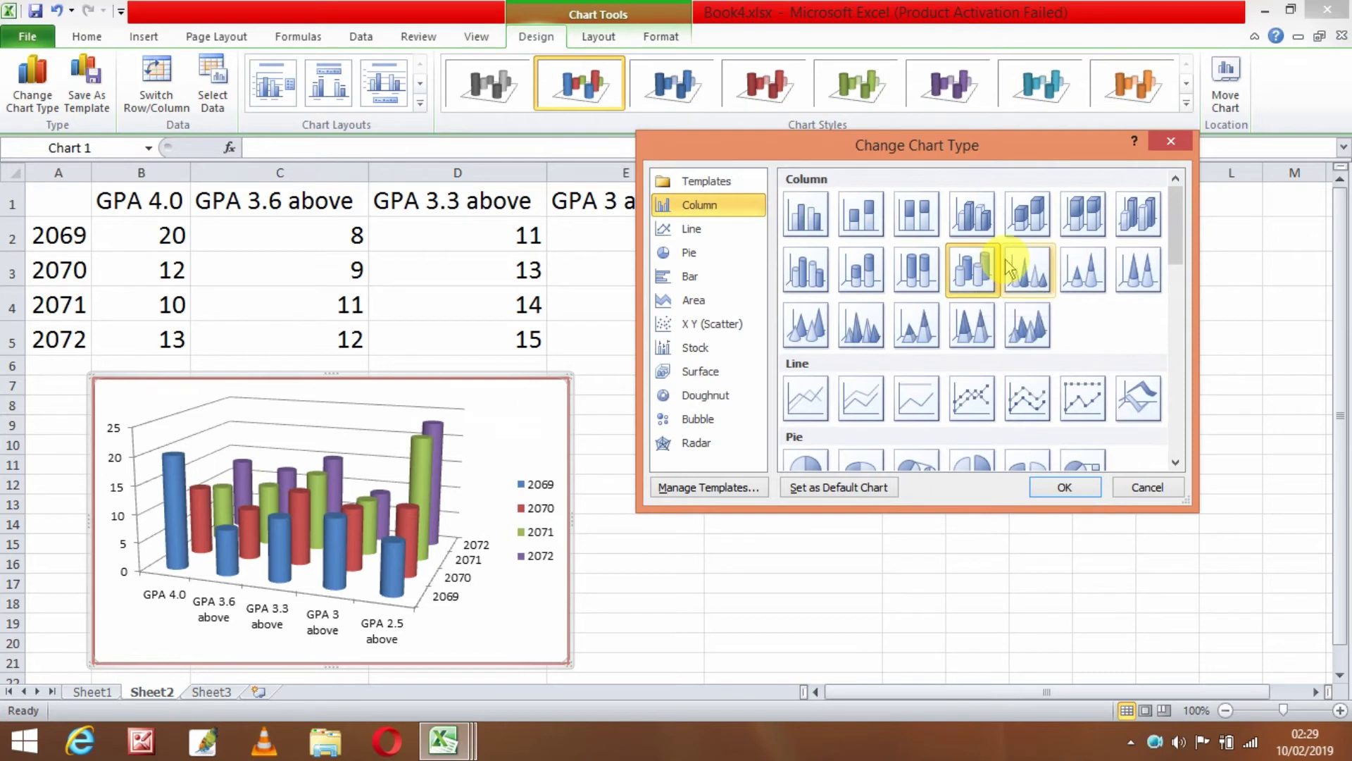
{"action": "left_click", "coordinate": [1091, 209]}
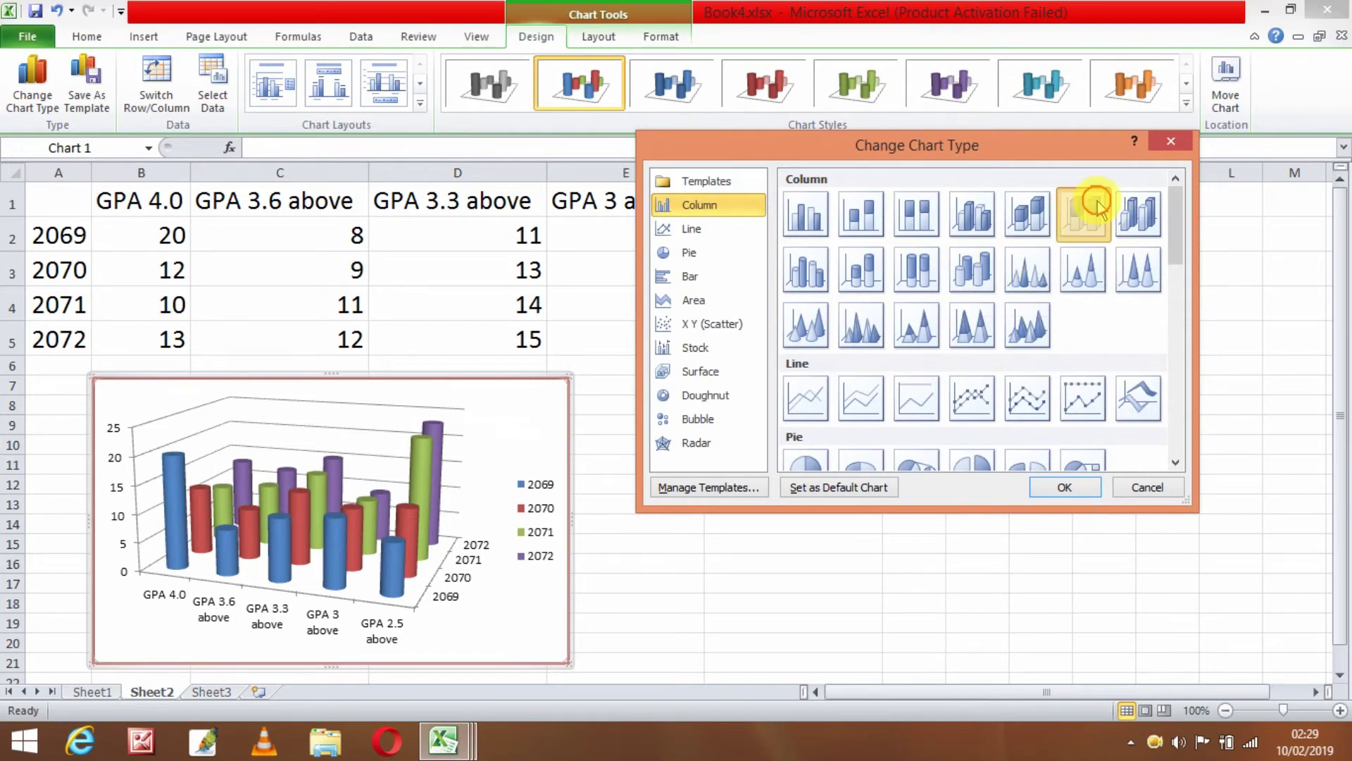
{"action": "left_click", "coordinate": [1028, 268]}
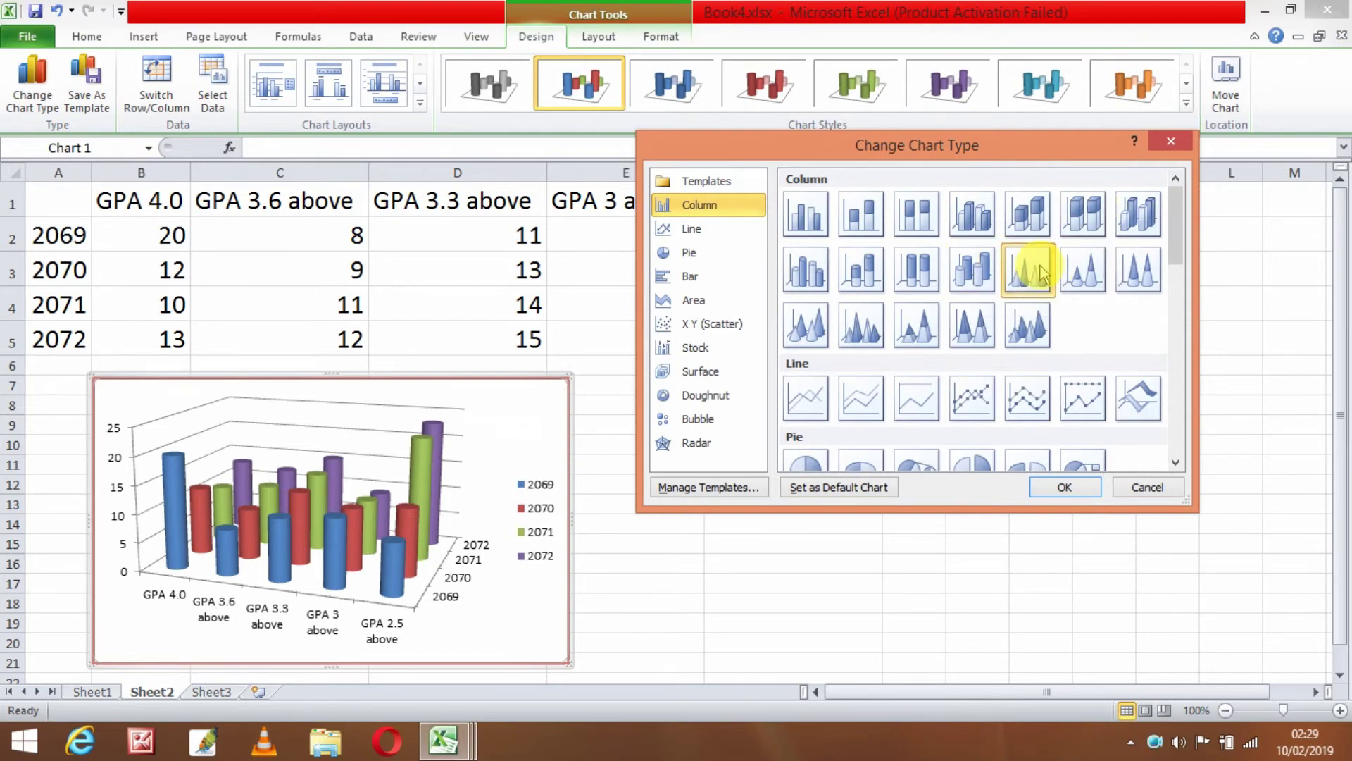
{"action": "left_click", "coordinate": [1067, 488]}
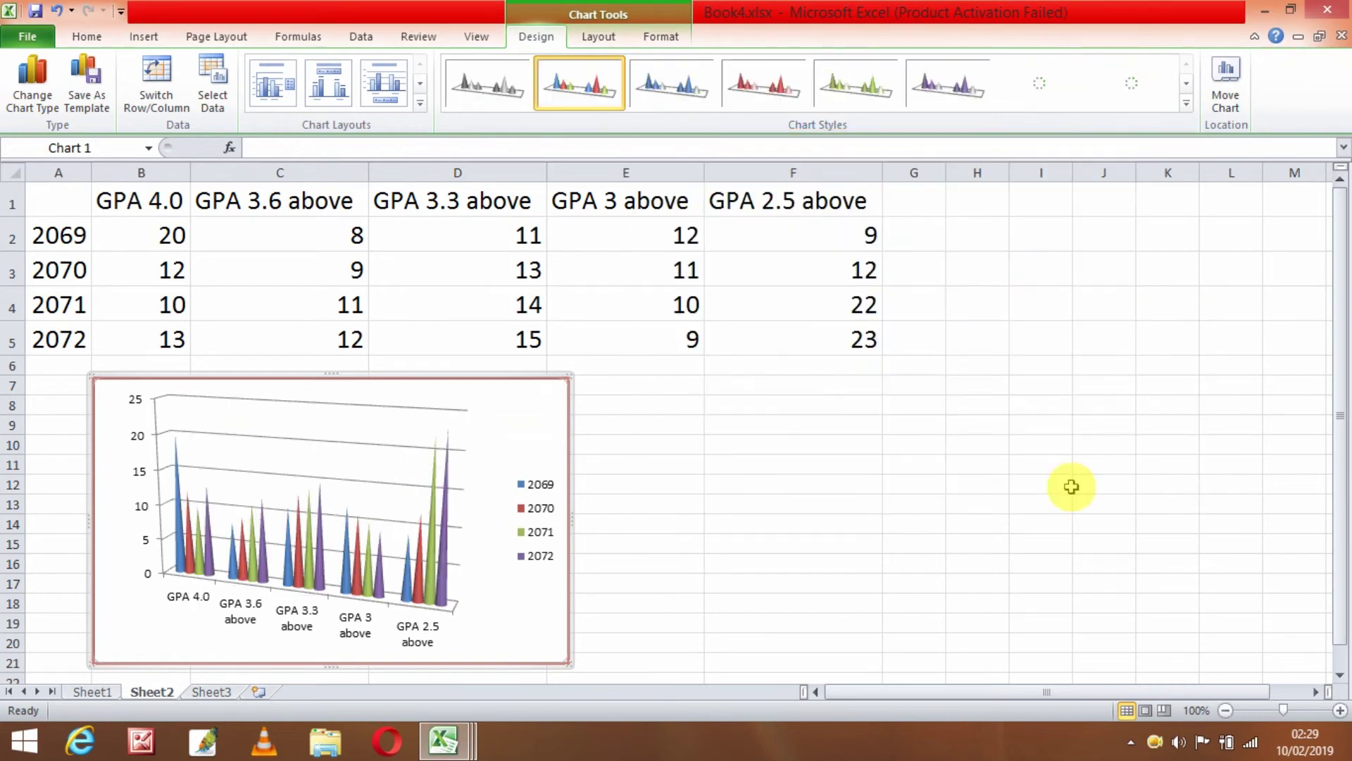